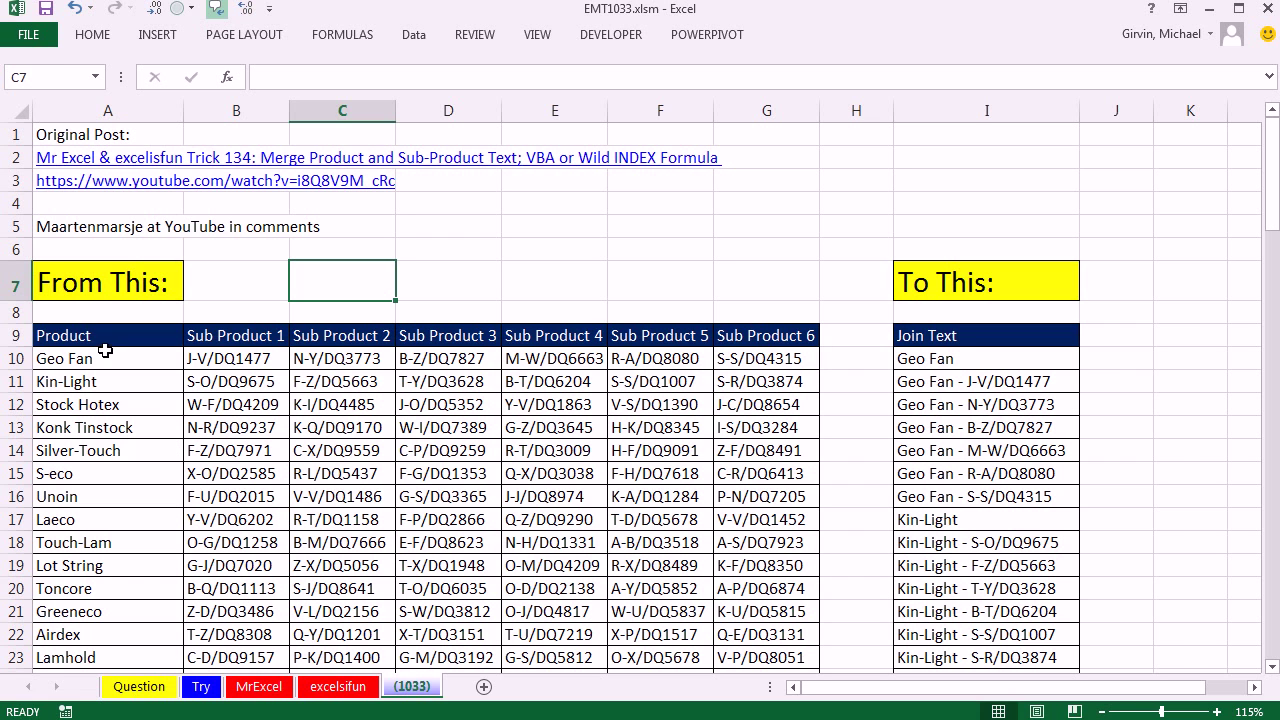
drag(97, 357, 108, 610)
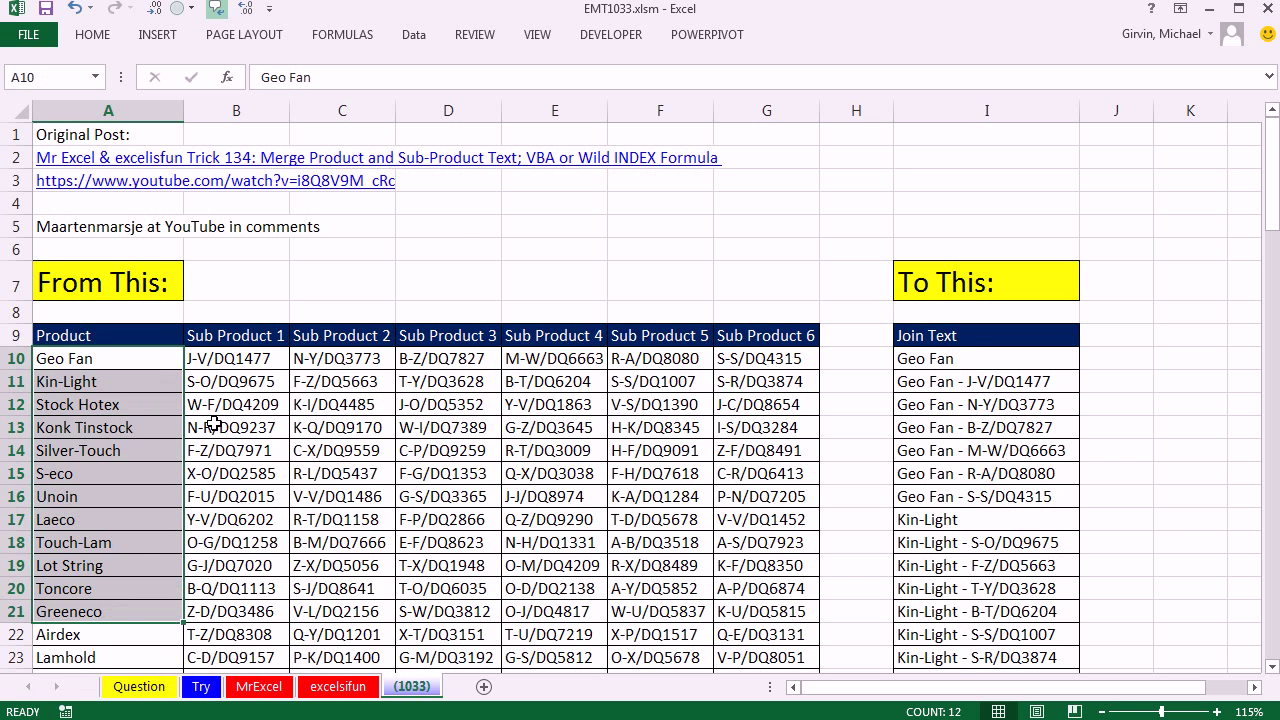
drag(197, 357, 730, 370)
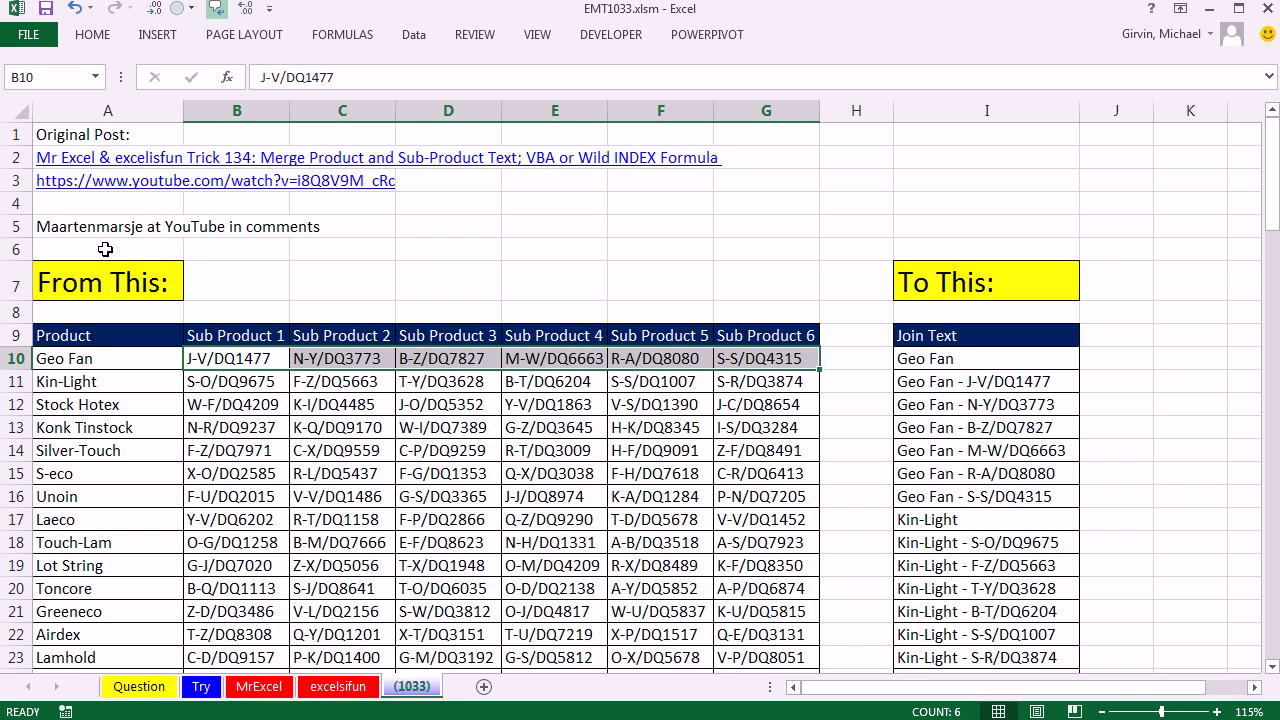
click(273, 358)
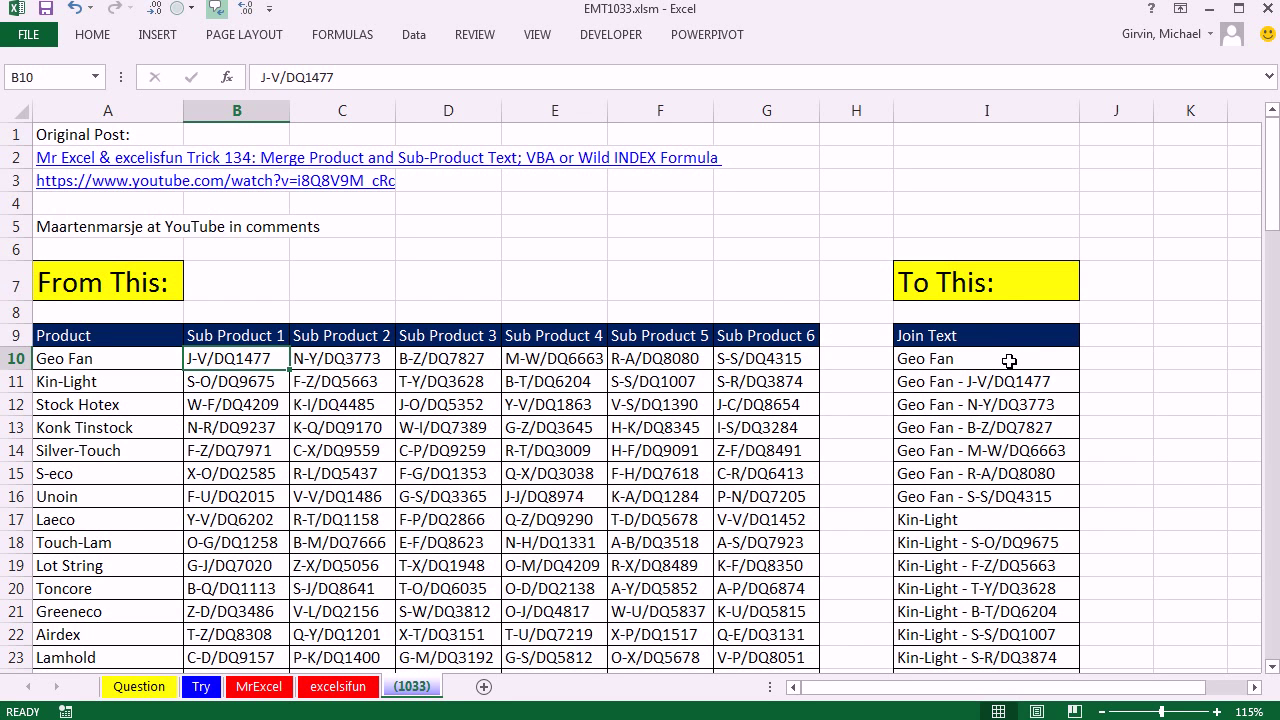
click(957, 360)
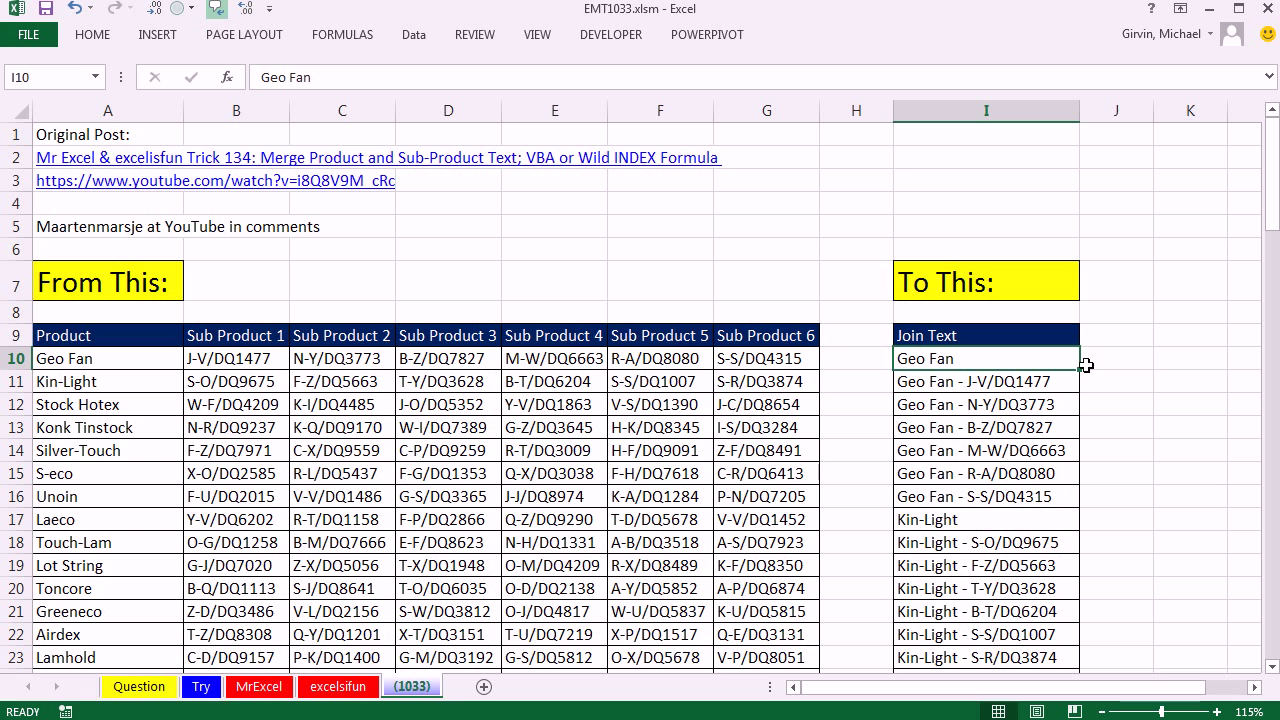
Insert a blank column between the Product and Sub Product 1 columns.
click(262, 101)
right_click(257, 104)
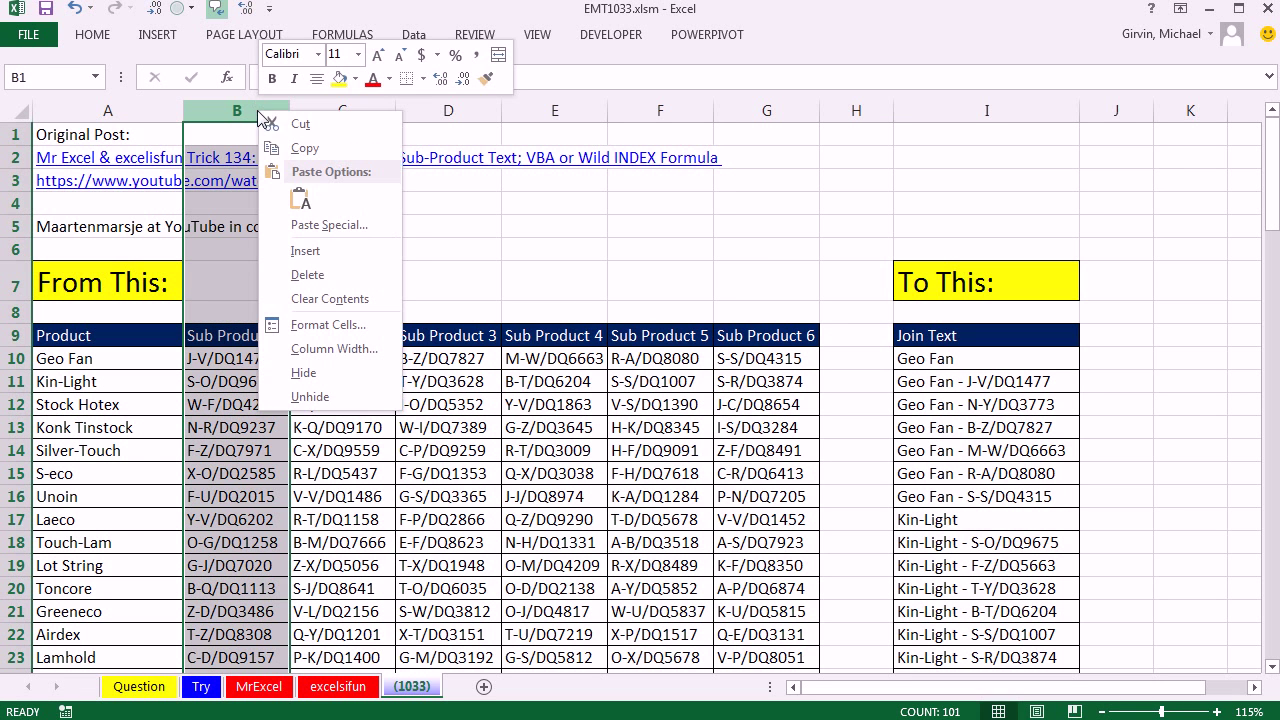
click(345, 261)
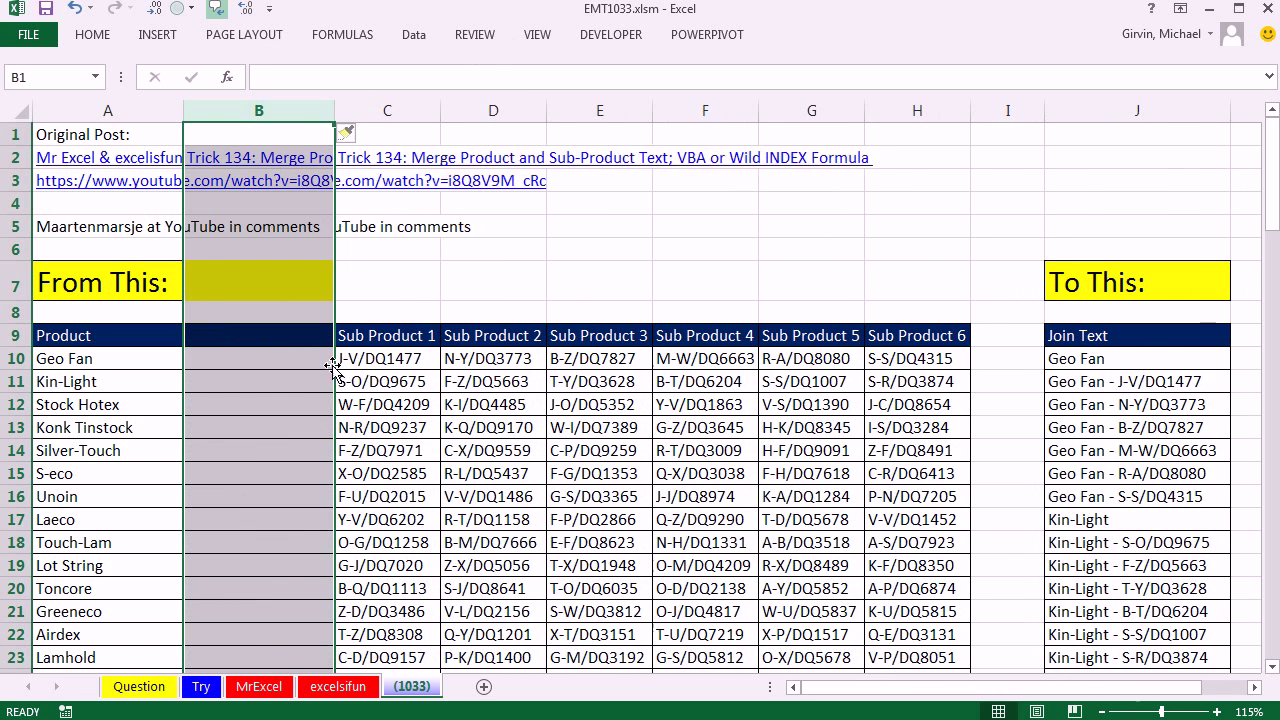
Copy the Sub Product 1 header into B9 and fill the series across to H9 so it runs through Sub Product 7.
click(283, 336)
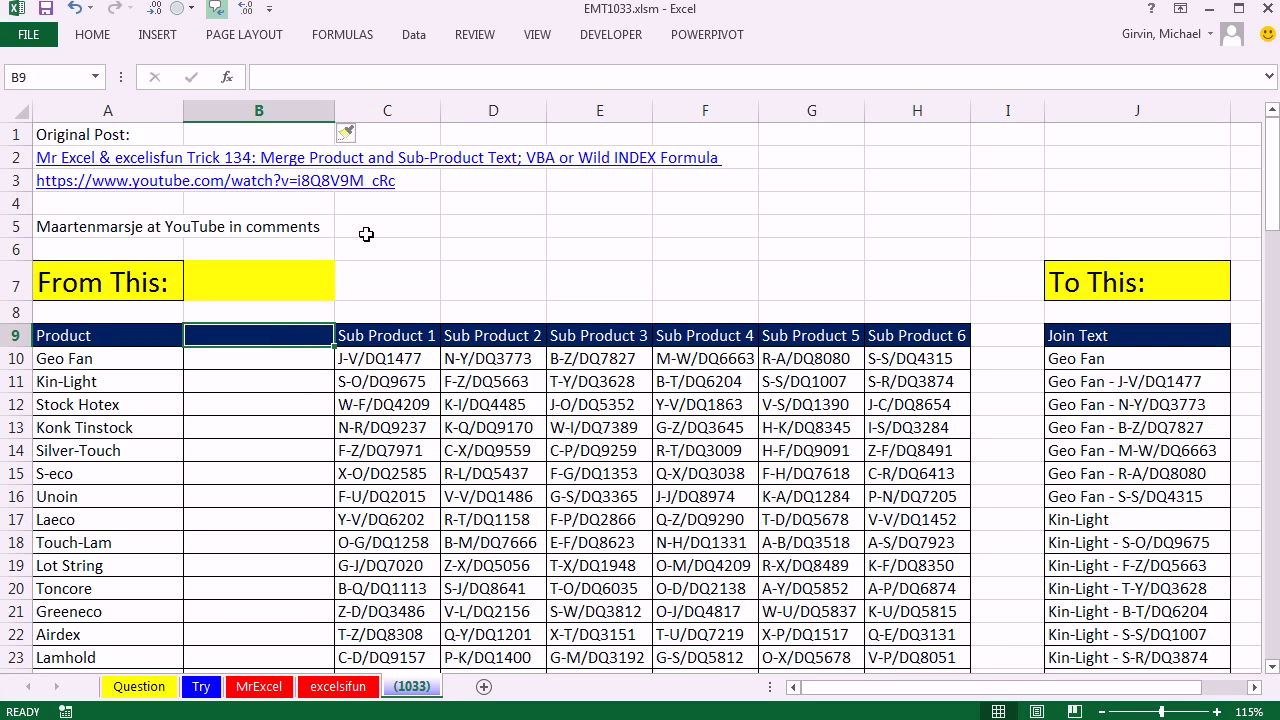
click(386, 342)
key(ctrl+c)
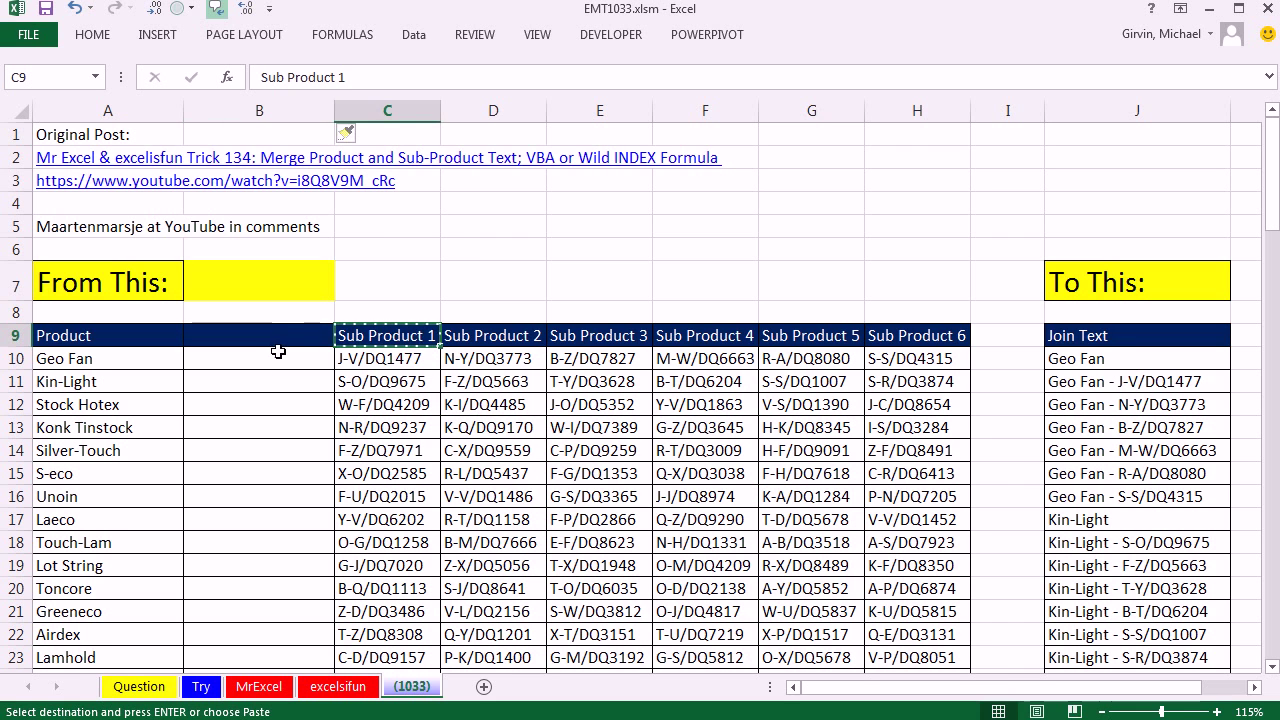
click(278, 338)
key(ctrl+v)
drag(334, 345, 962, 345)
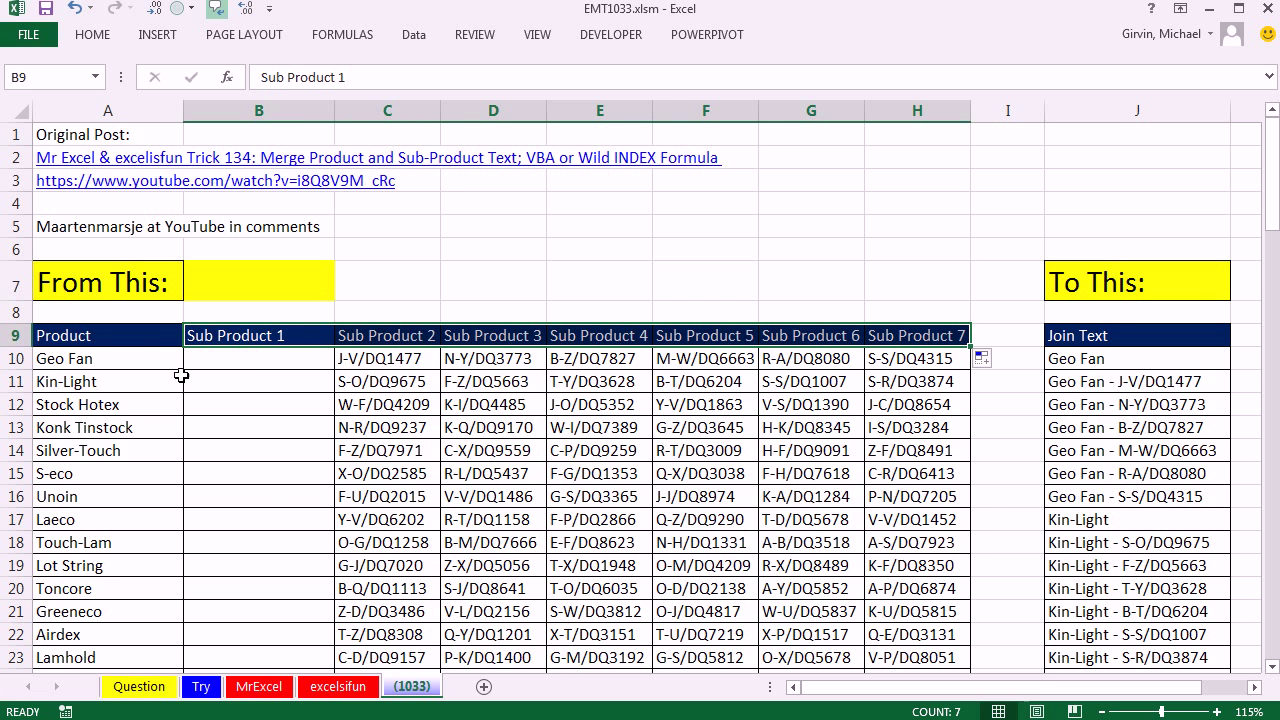
Start the PivotTable and PivotChart Wizard from the product table with multiple consolidation ranges and self-created page fields.
click(163, 338)
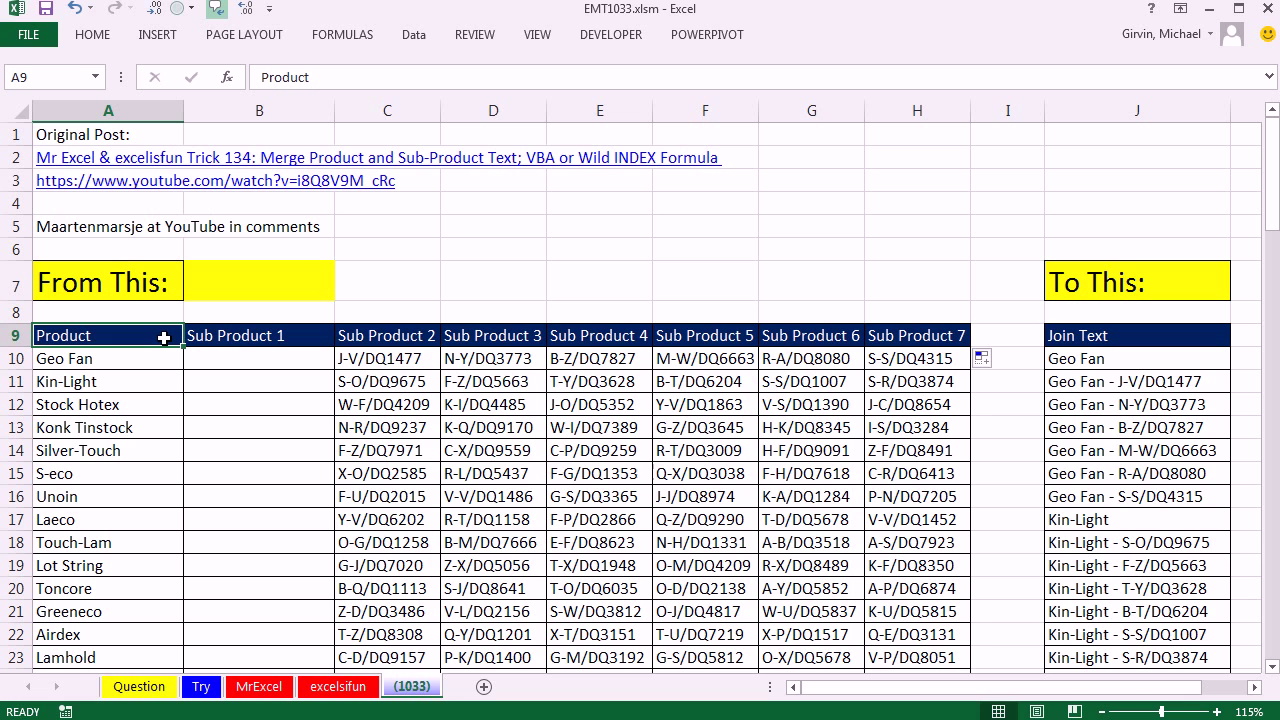
key(alt)
key(d)
key(p)
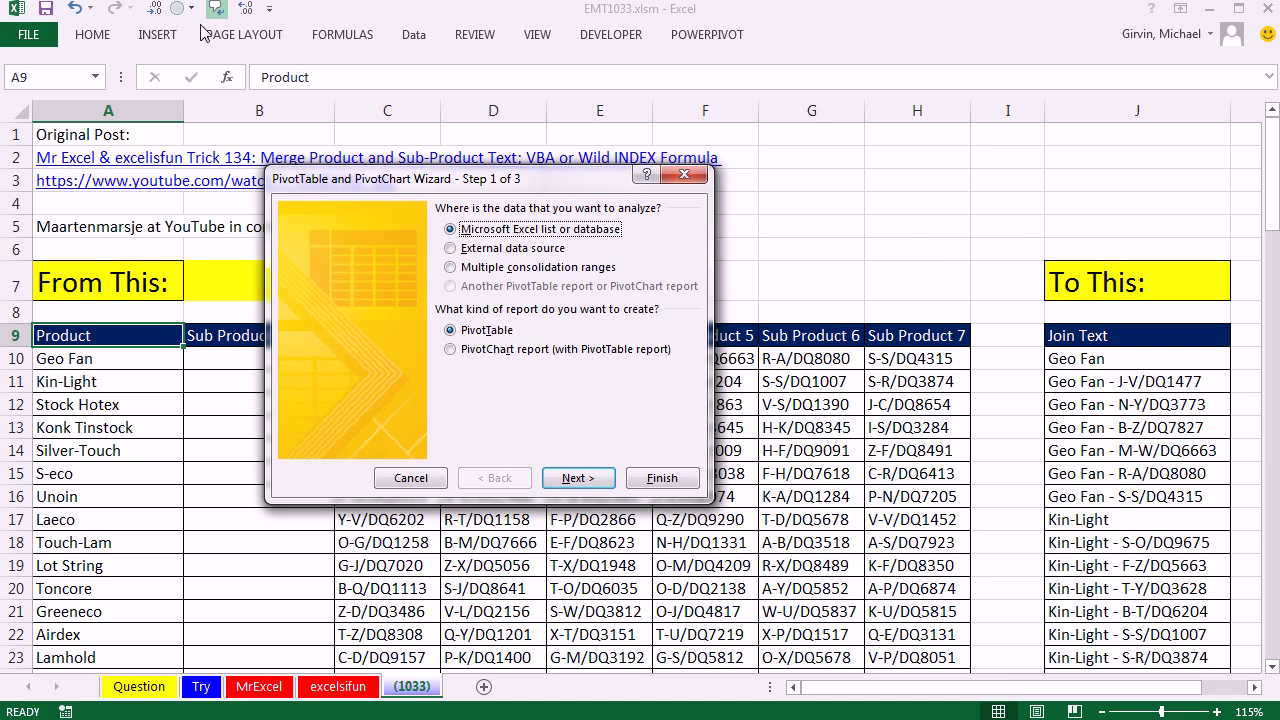
click(455, 268)
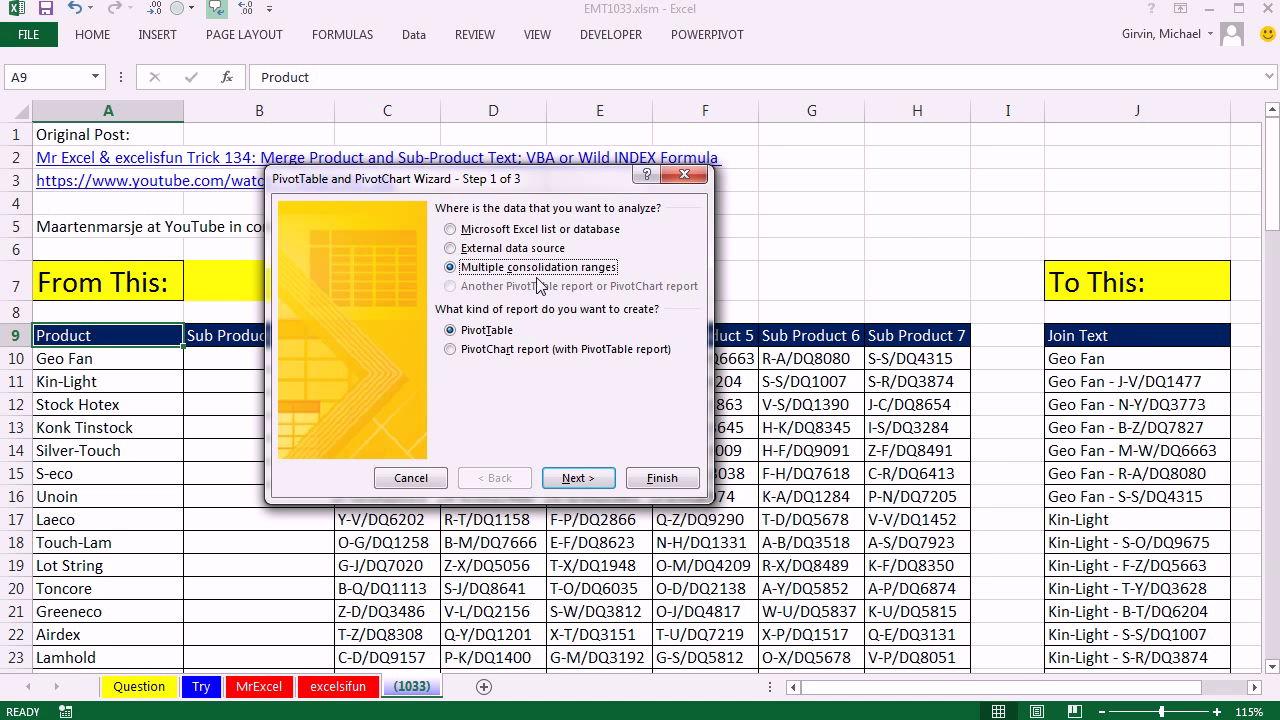
click(575, 481)
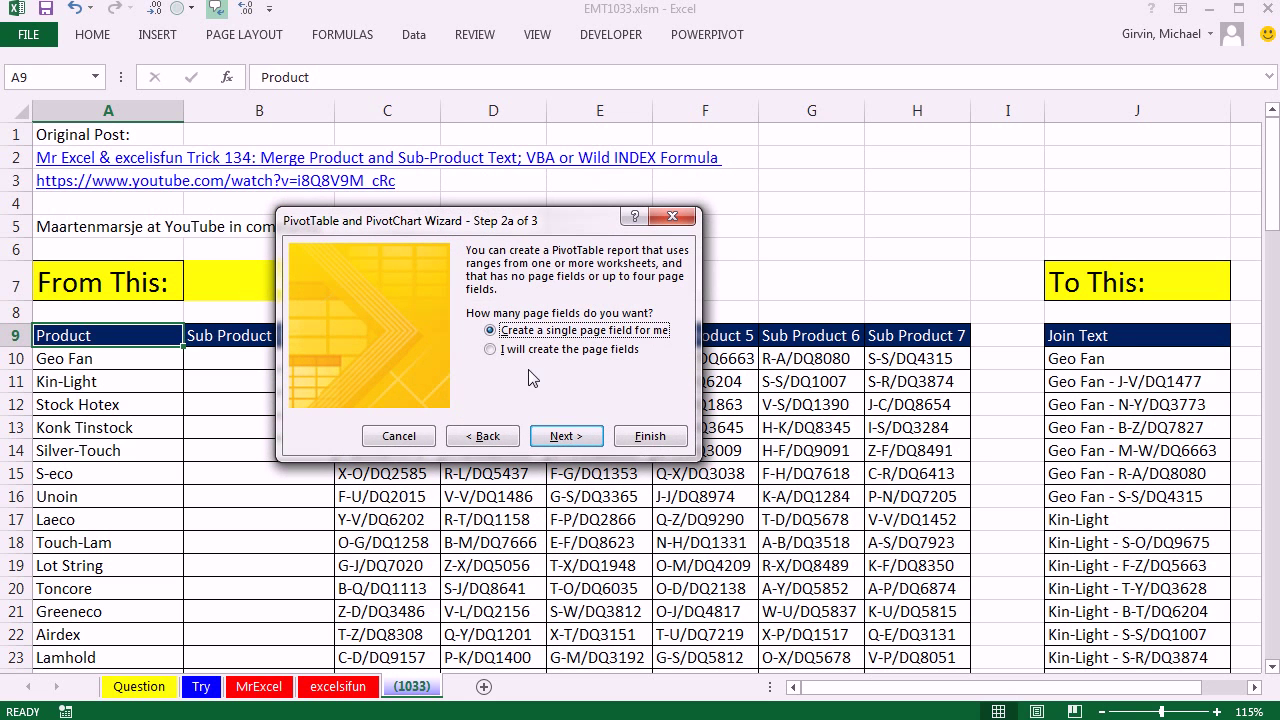
click(499, 351)
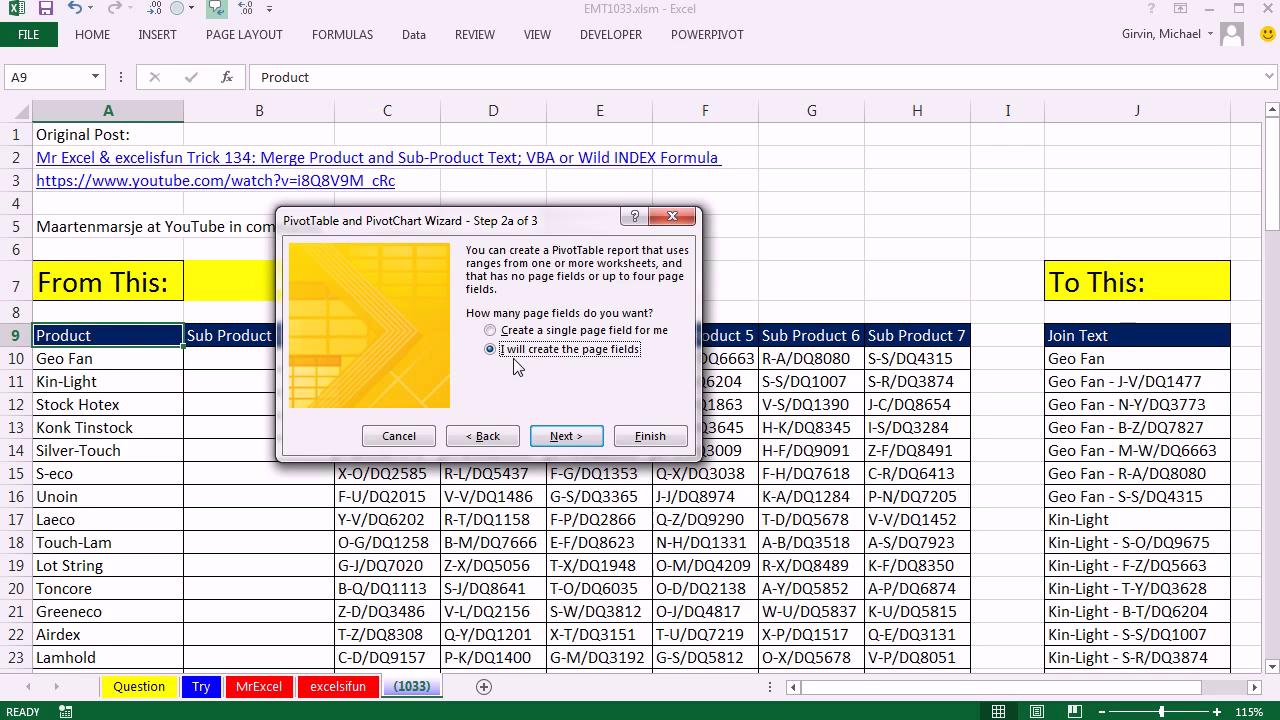
click(567, 437)
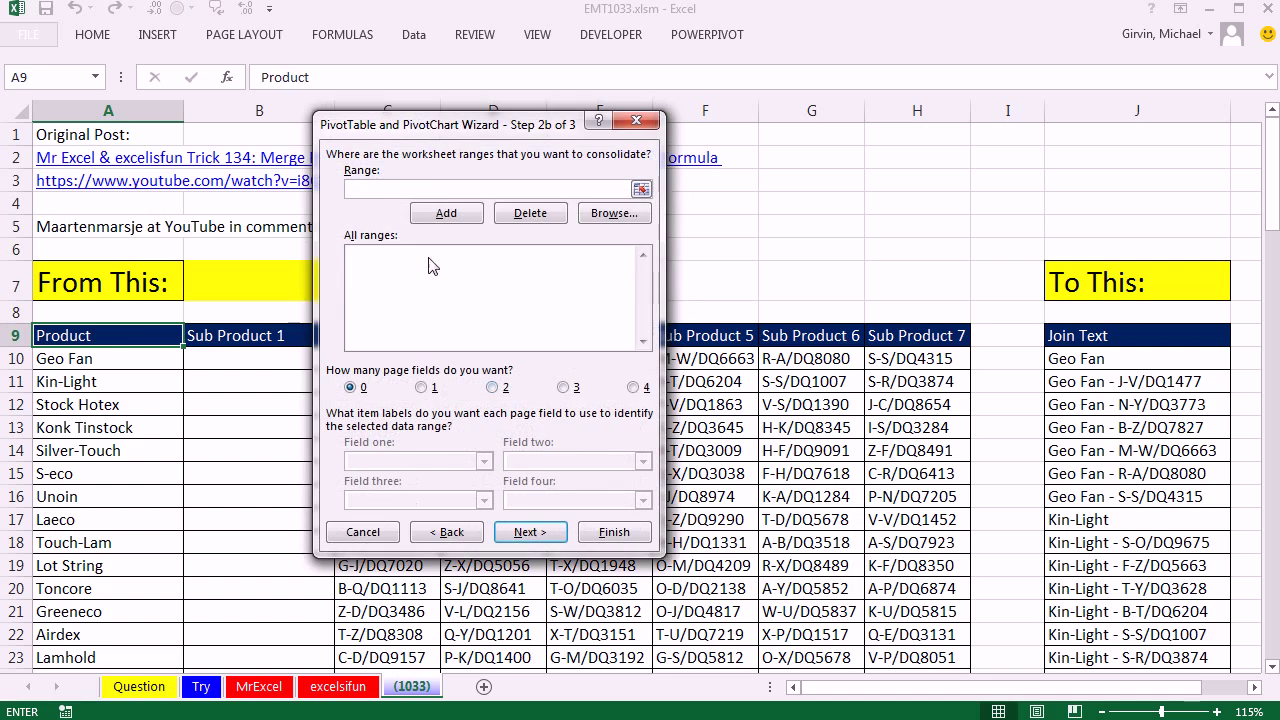
Consolidate range A9:H109 with 0 page fields and create the PivotTable on a new worksheet.
drag(97, 336, 931, 337)
key(ctrl+shift+Down)
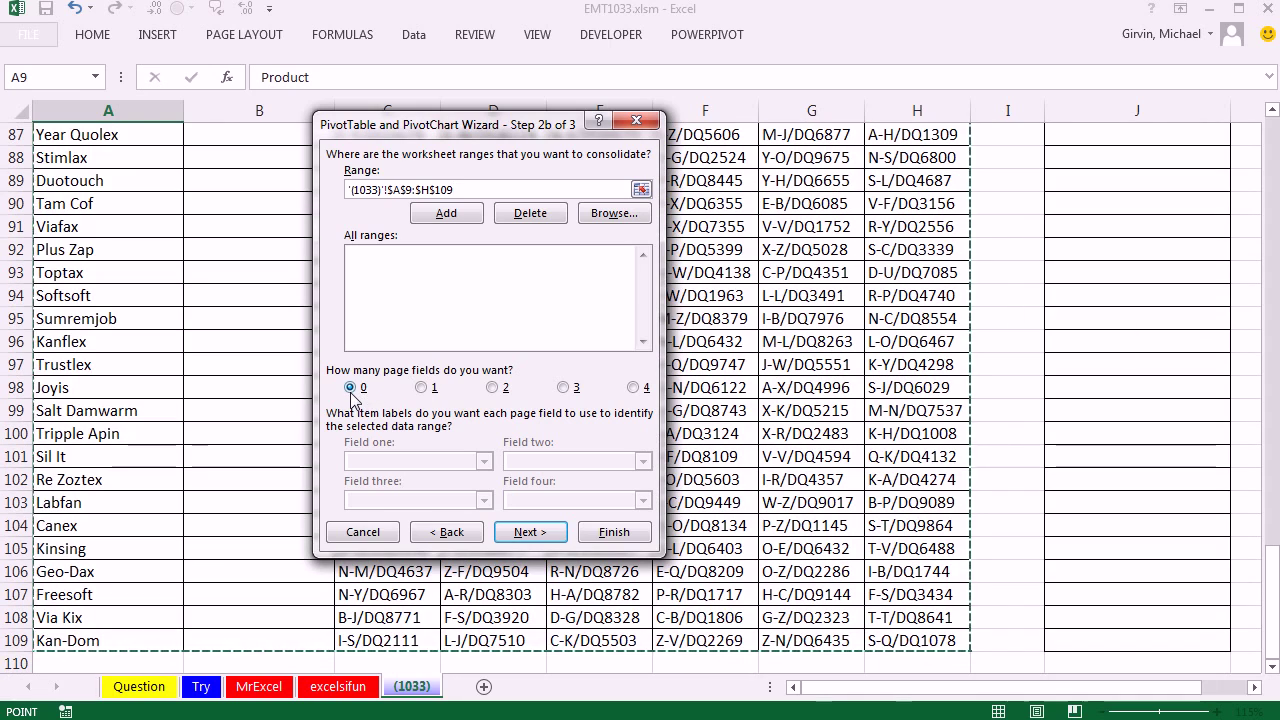
click(549, 541)
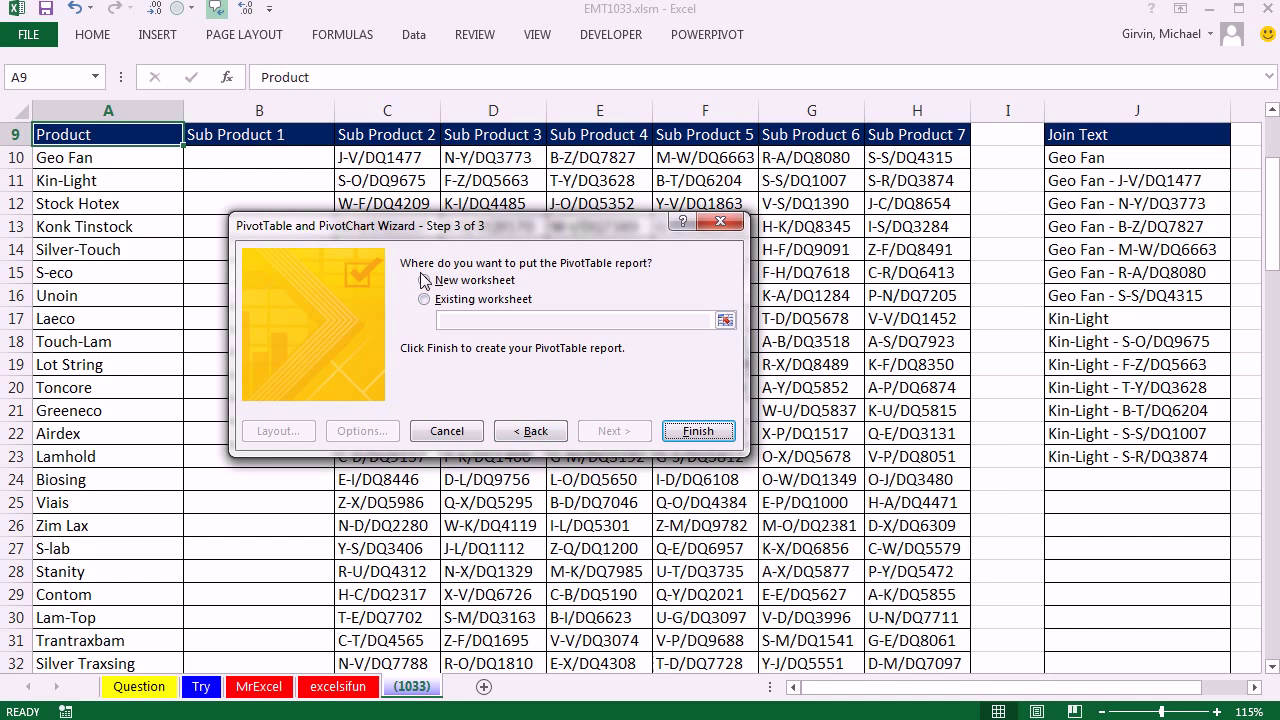
click(523, 435)
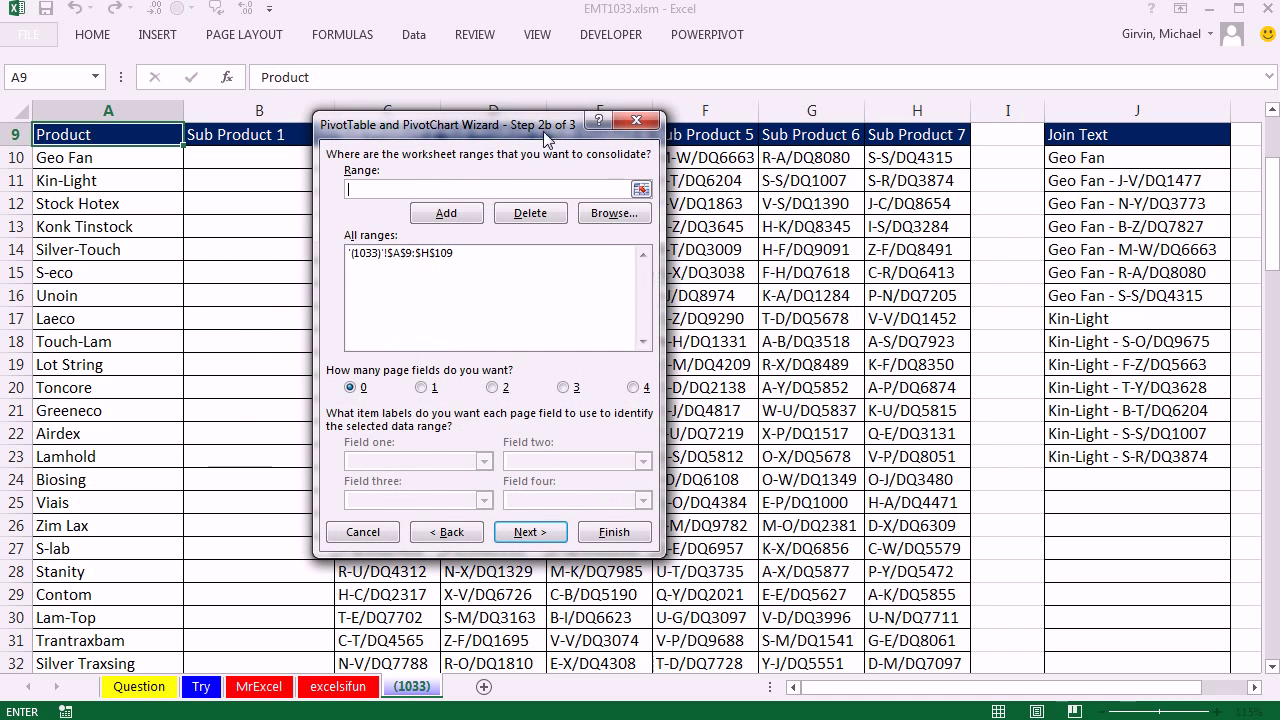
click(459, 532)
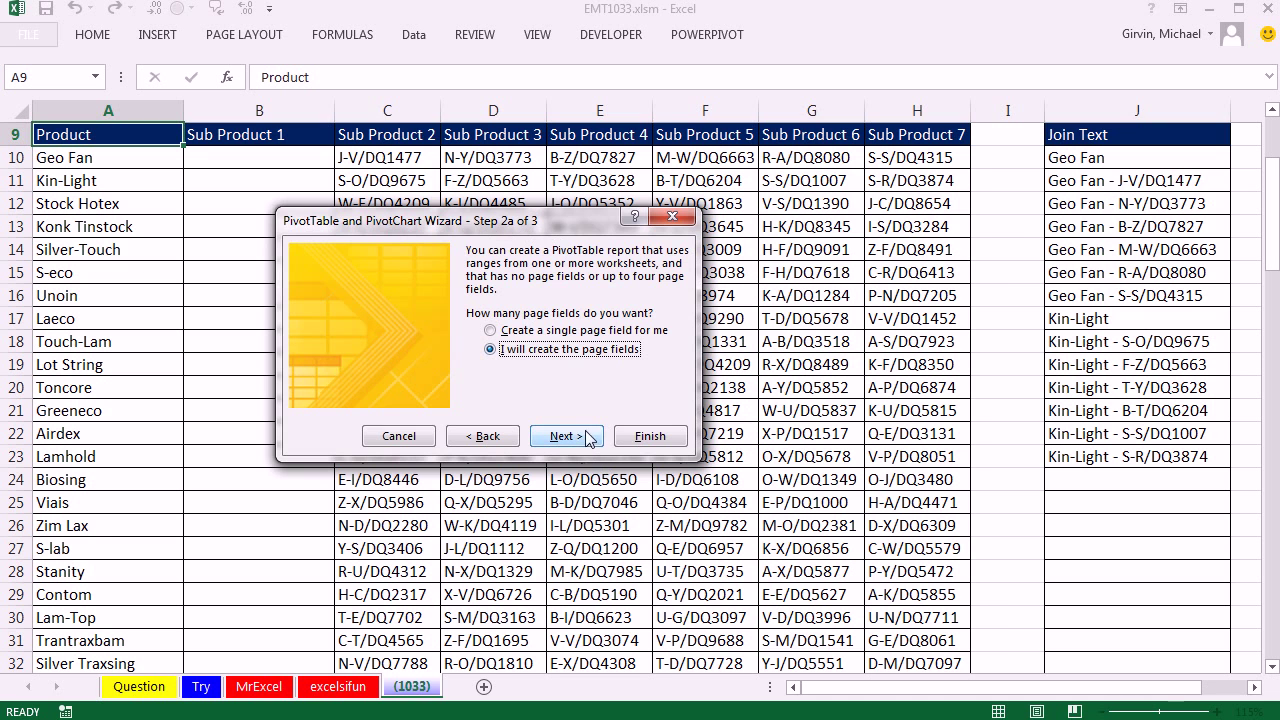
click(566, 436)
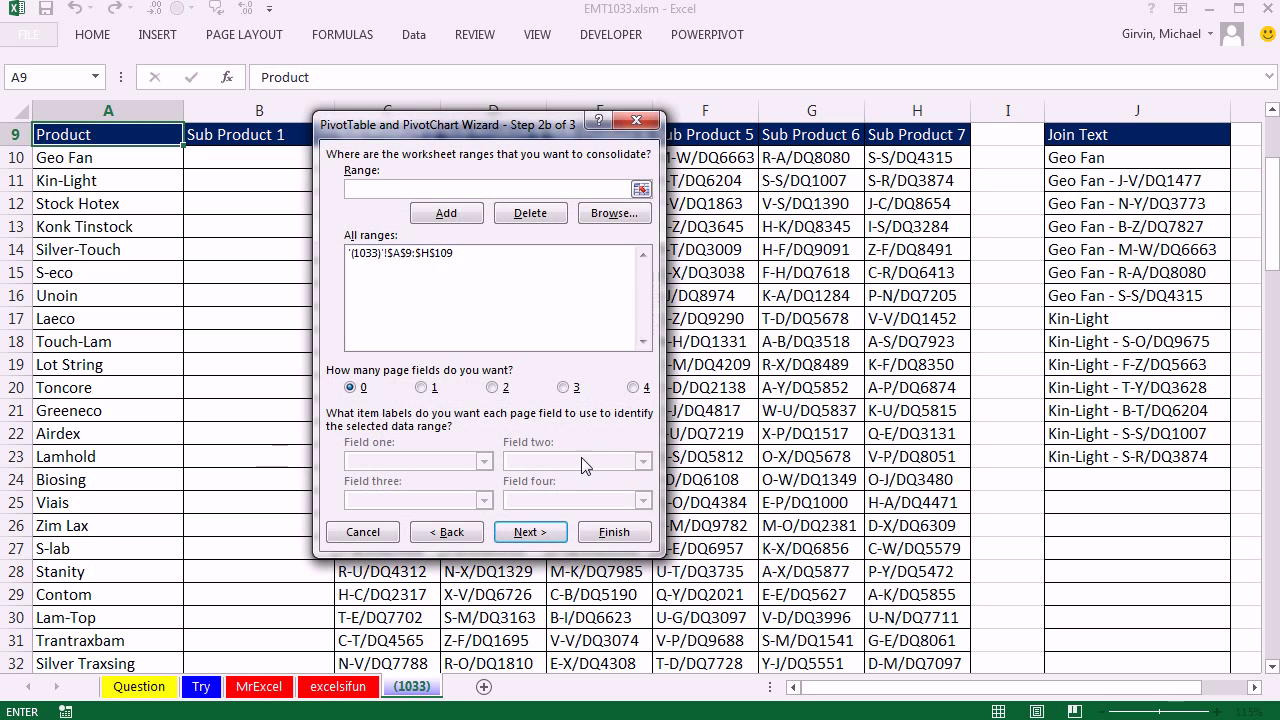
click(550, 535)
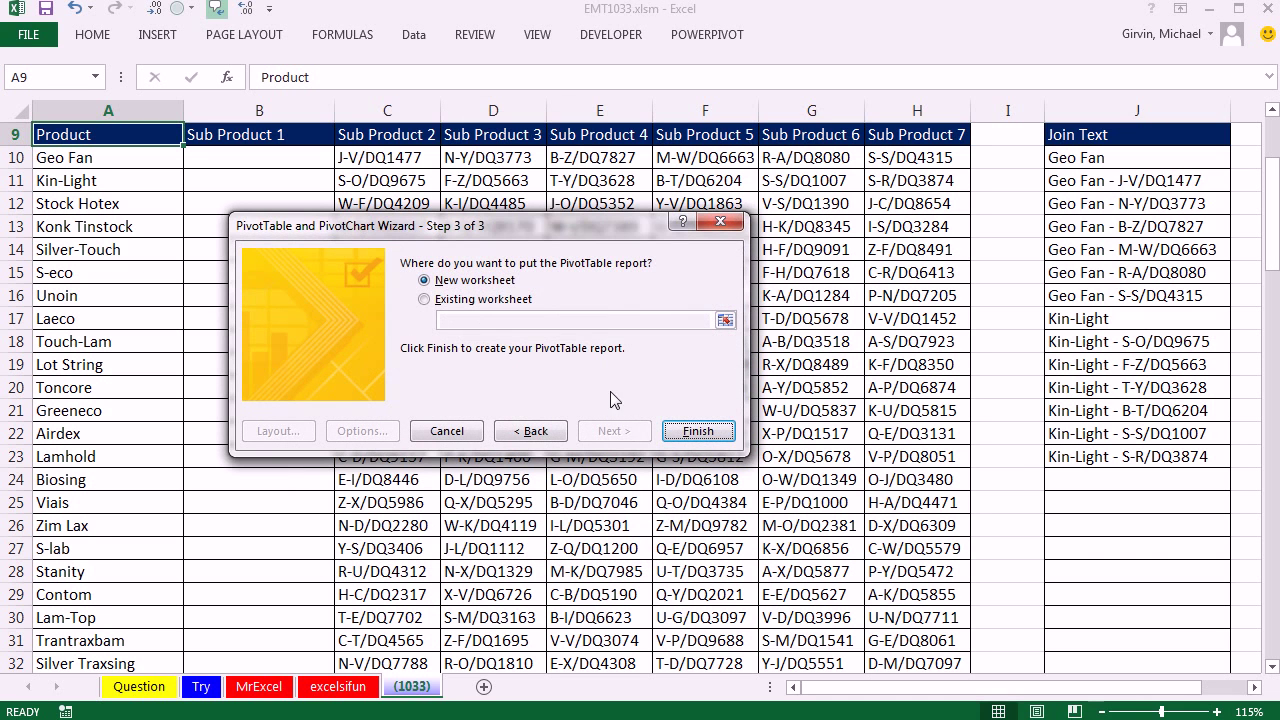
click(698, 431)
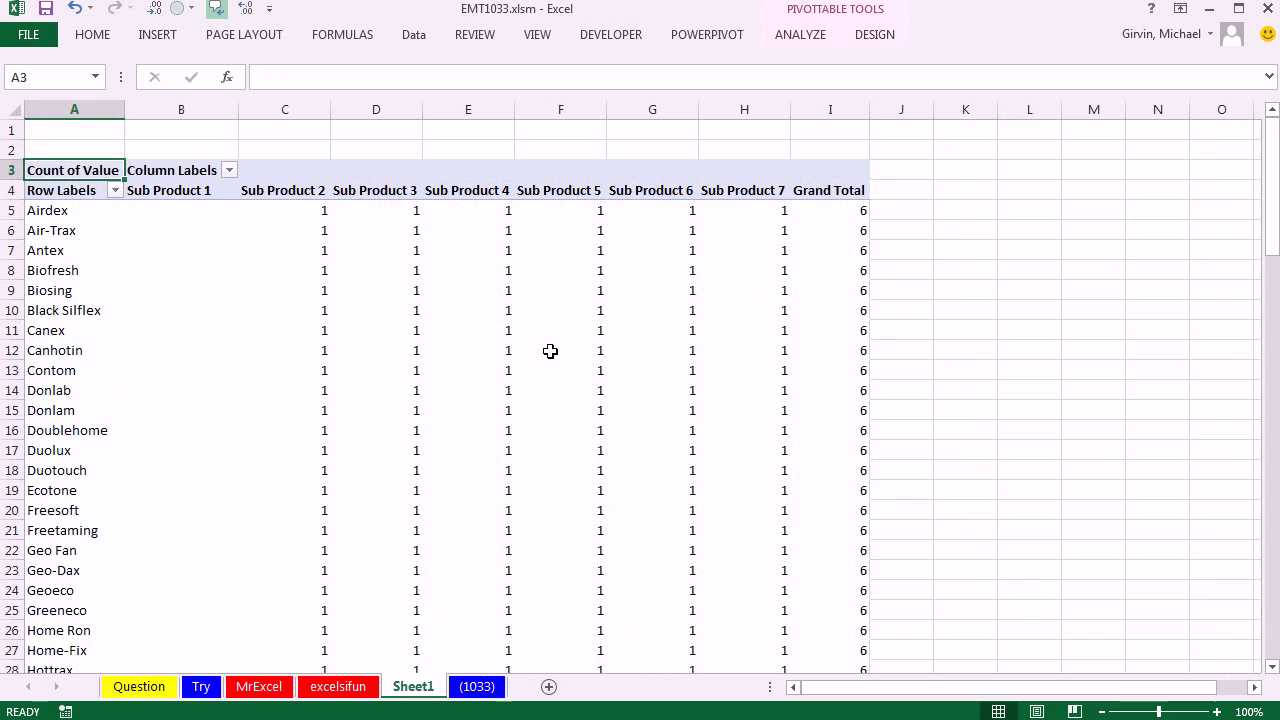
Remove the Row and Column fields from the PivotTable, leaving only Count of Value.
mouse_move(392, 326)
click(580, 251)
right_click(580, 251)
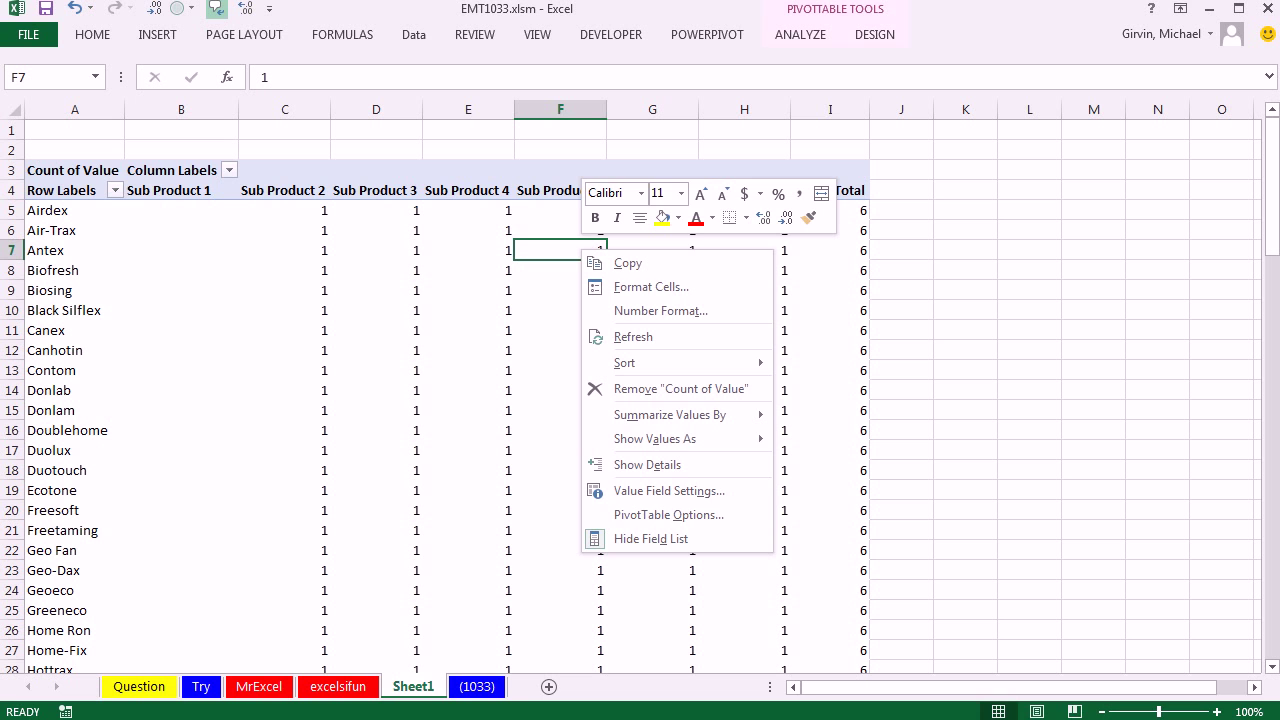
key(Escape)
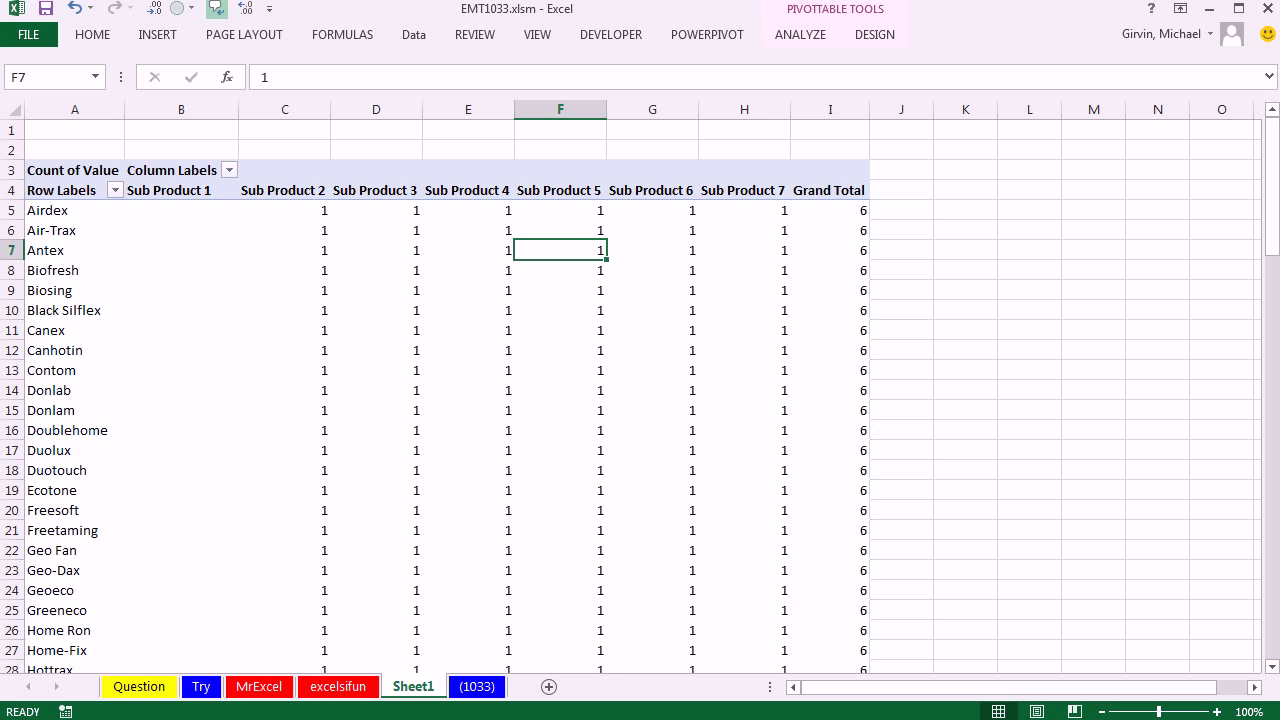
drag(1279, 490, 886, 178)
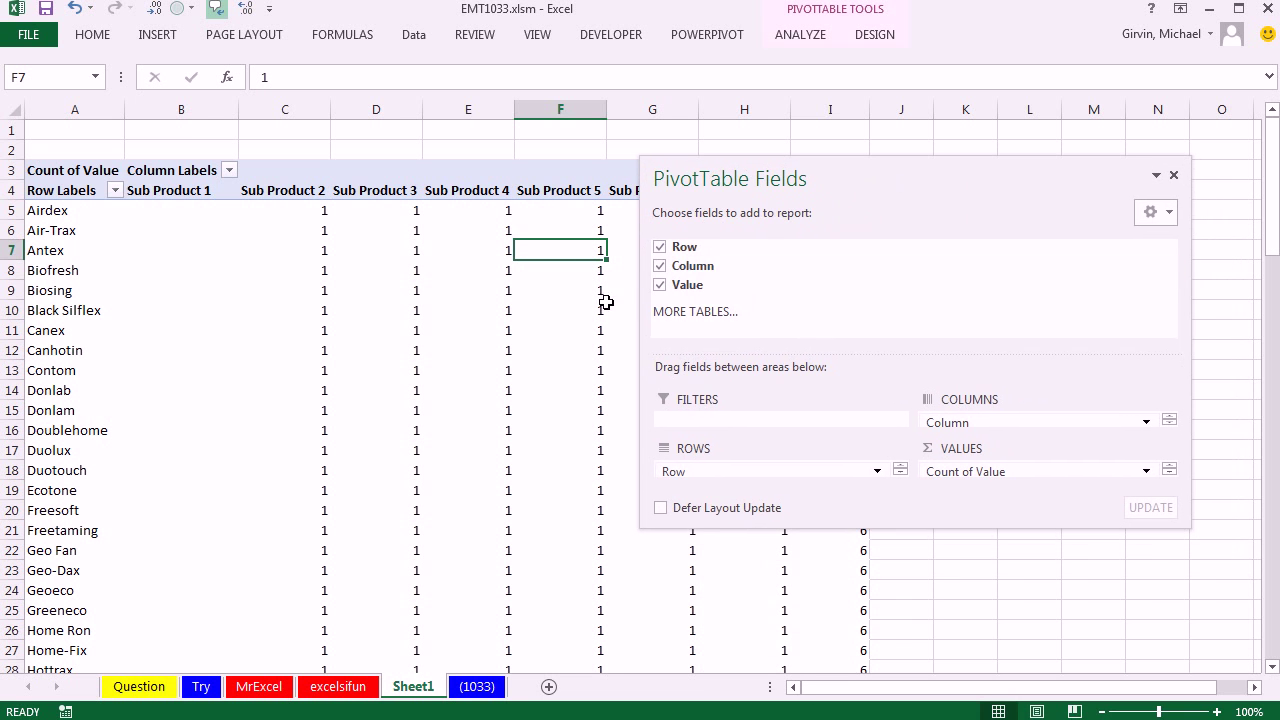
click(659, 246)
click(659, 266)
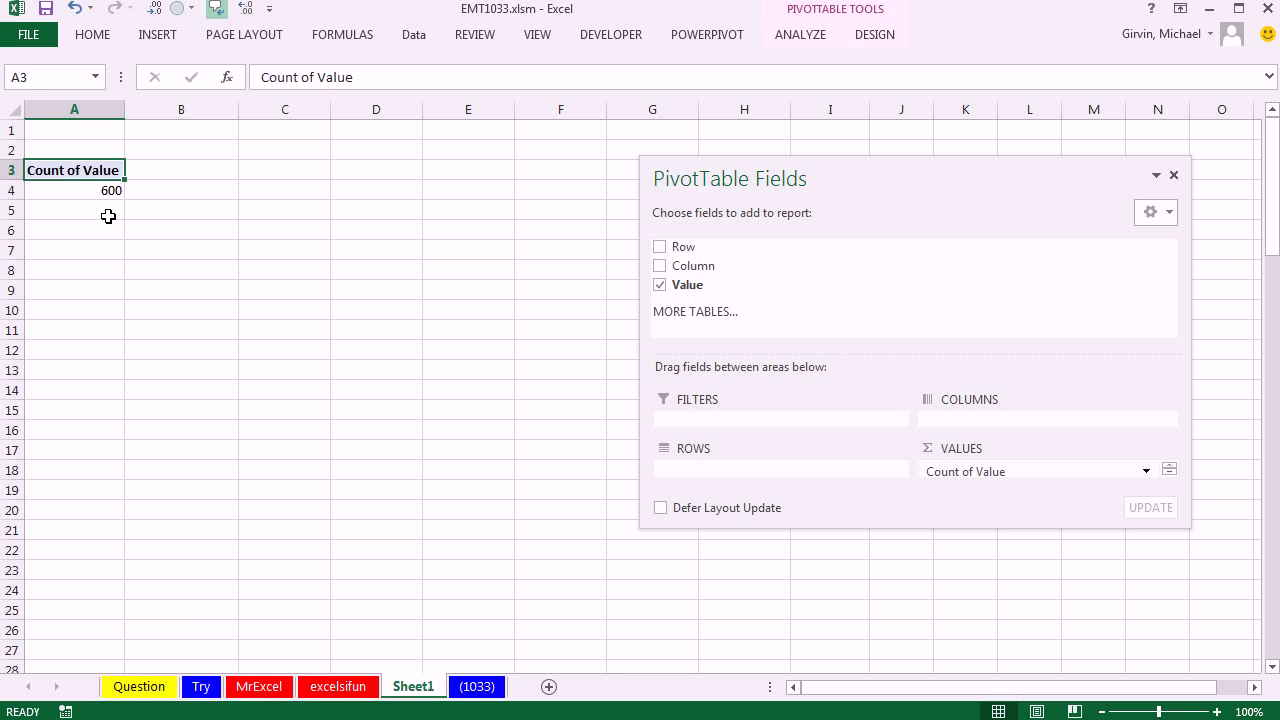
Extract the detail records behind the PivotTable's total to a new sheet and widen the Row, Column and Value columns.
click(74, 188)
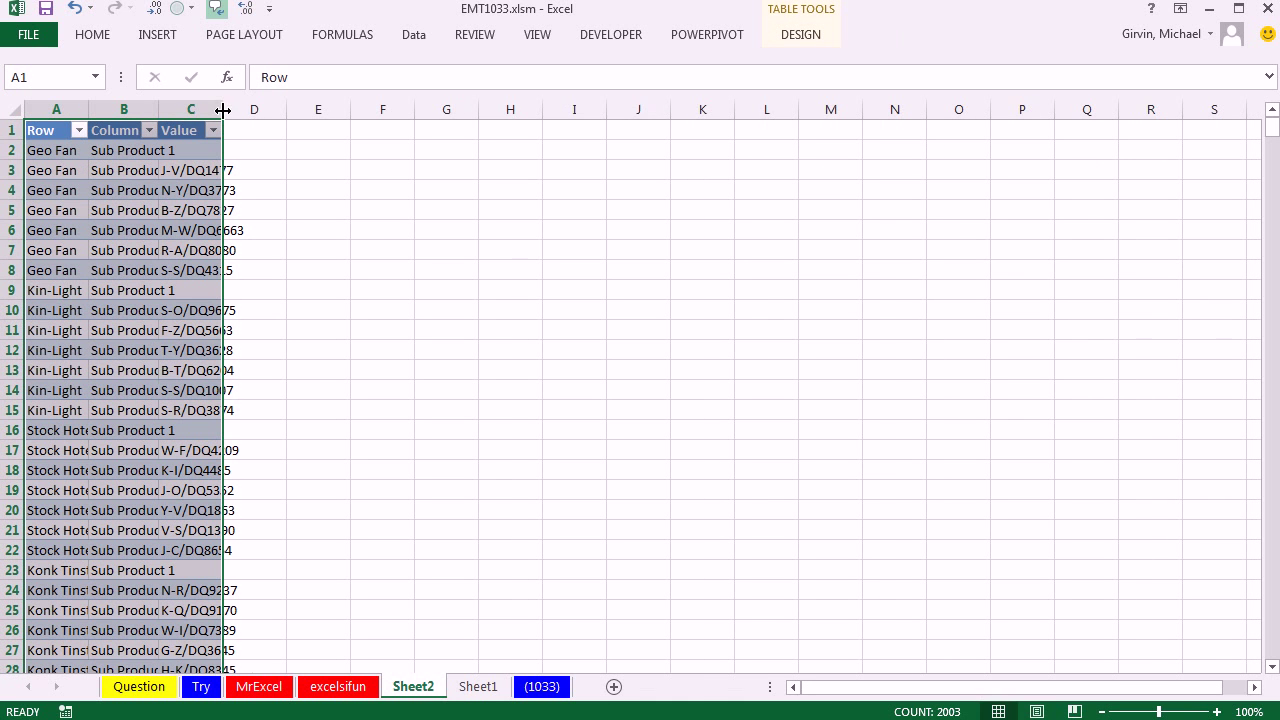
drag(222, 110, 336, 110)
drag(158, 108, 241, 112)
double_click(89, 106)
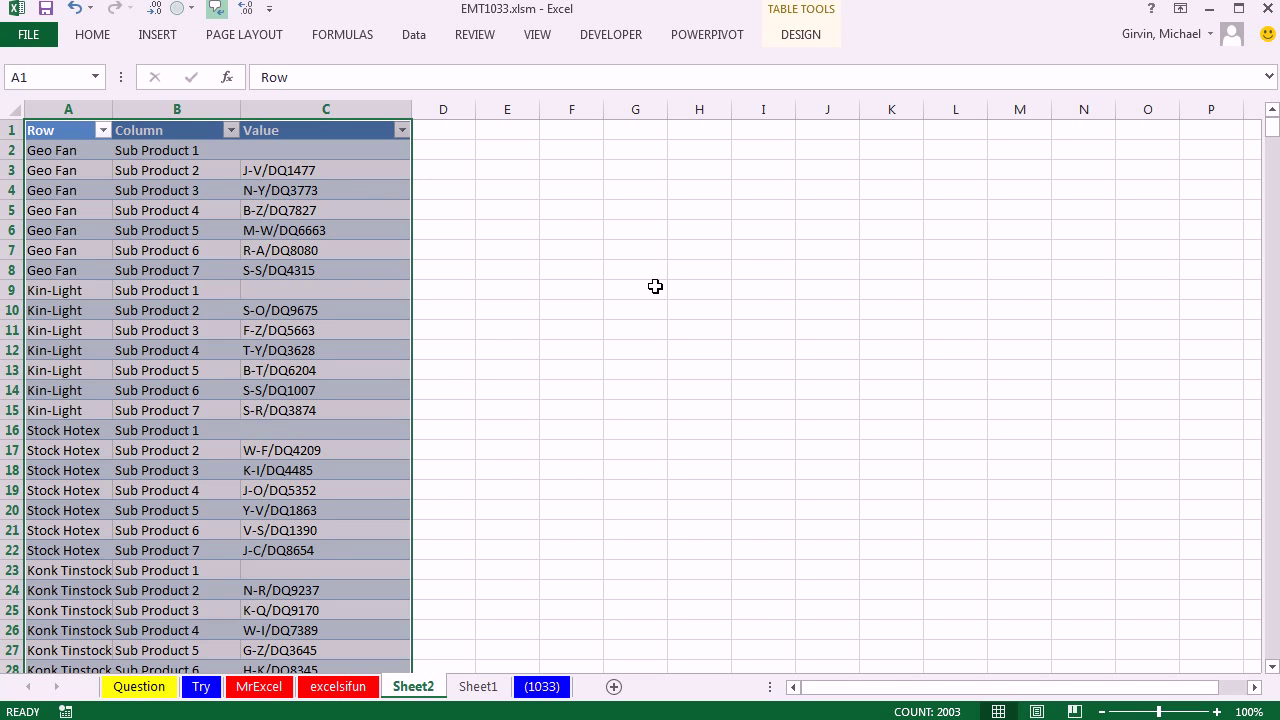
drag(64, 152, 72, 268)
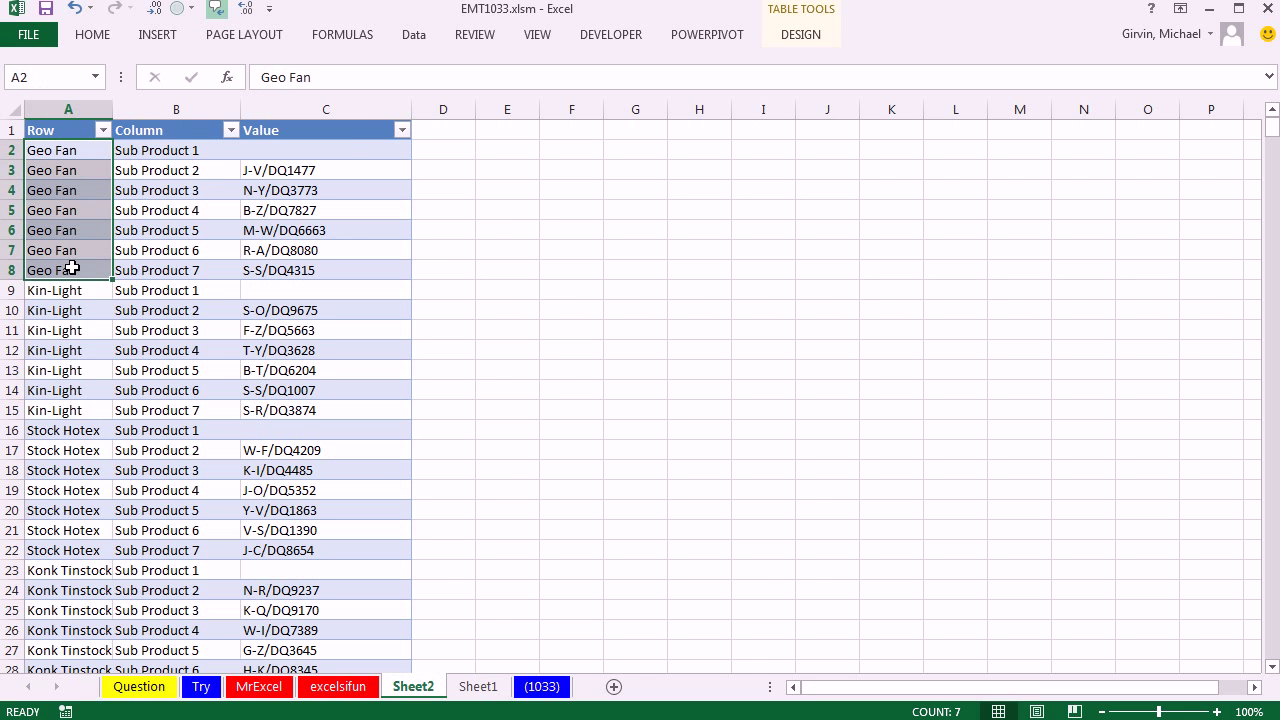
Enter the heading New List in cell E1 beside the extracted table.
click(537, 131)
text(New List)
key(ctrl+Return)
key(Down)
text(=)
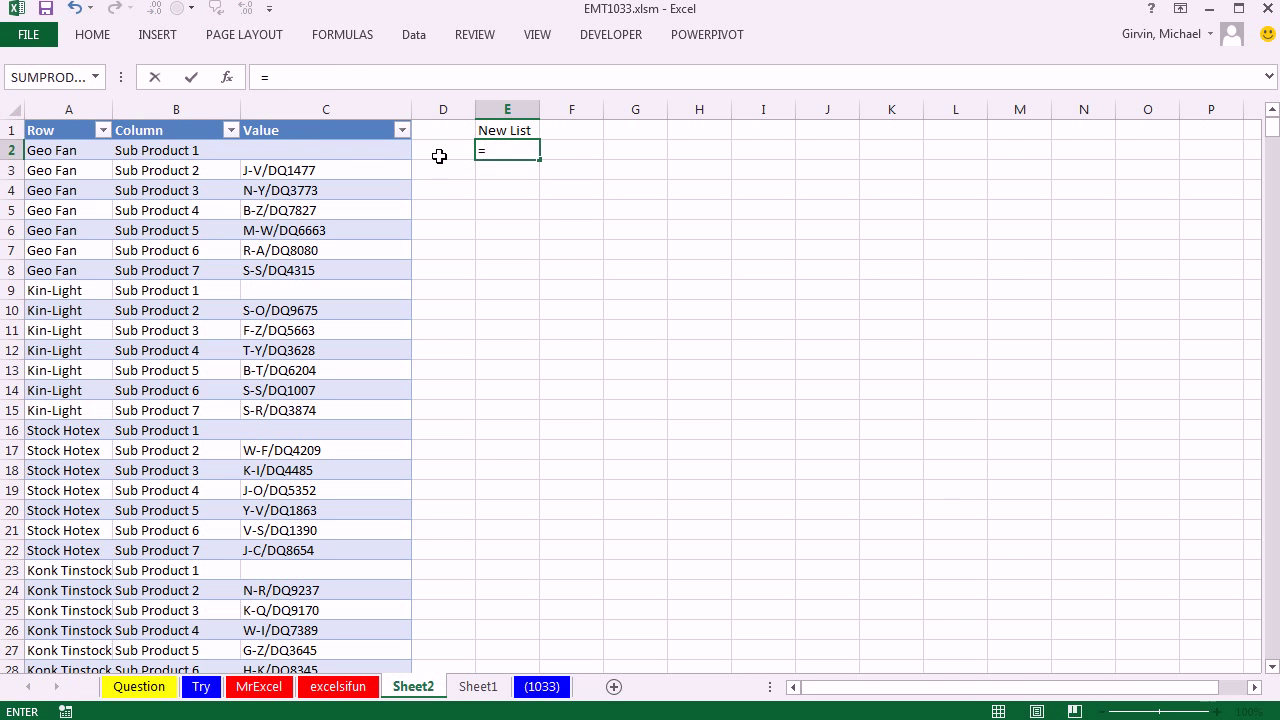
click(62, 152)
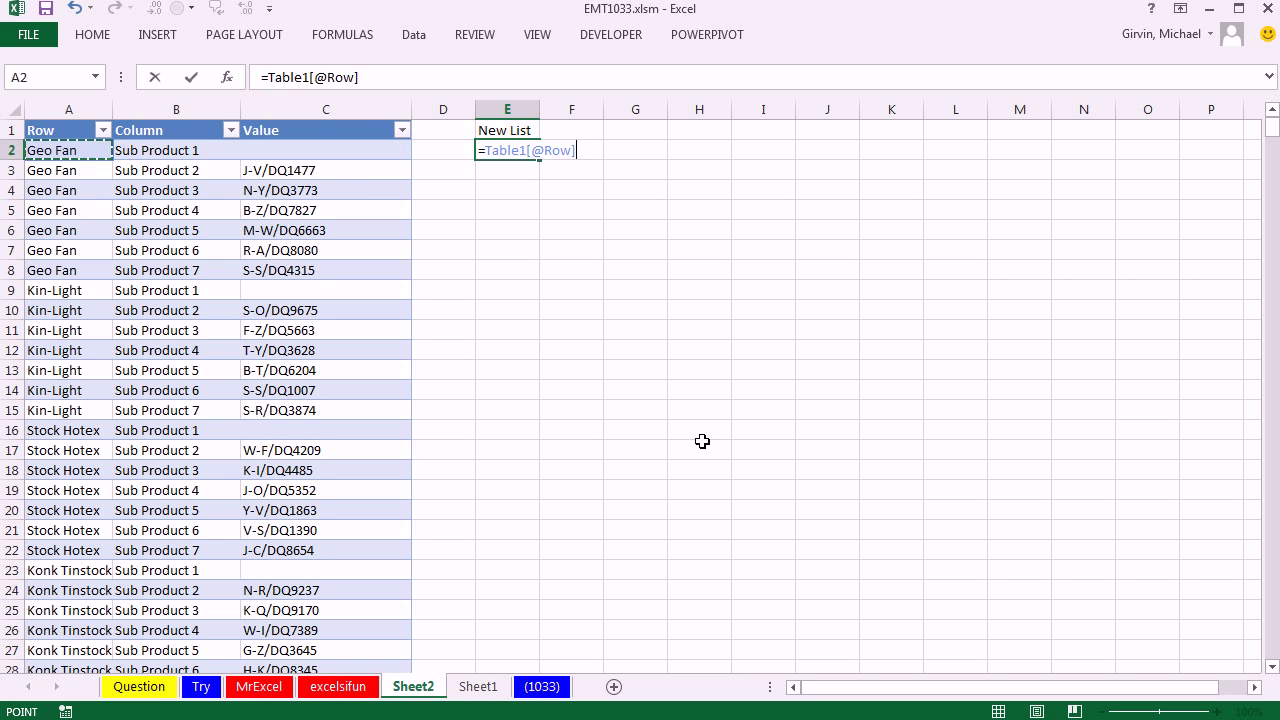
text(&)
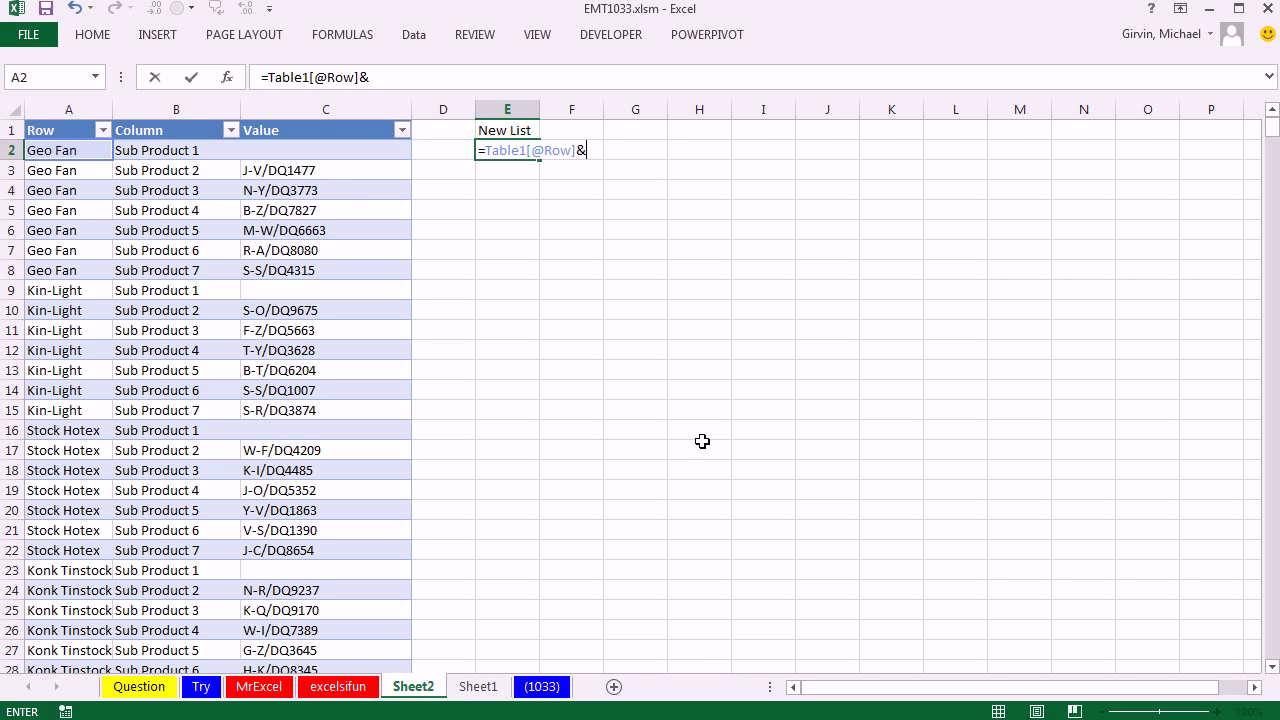
text(IF()
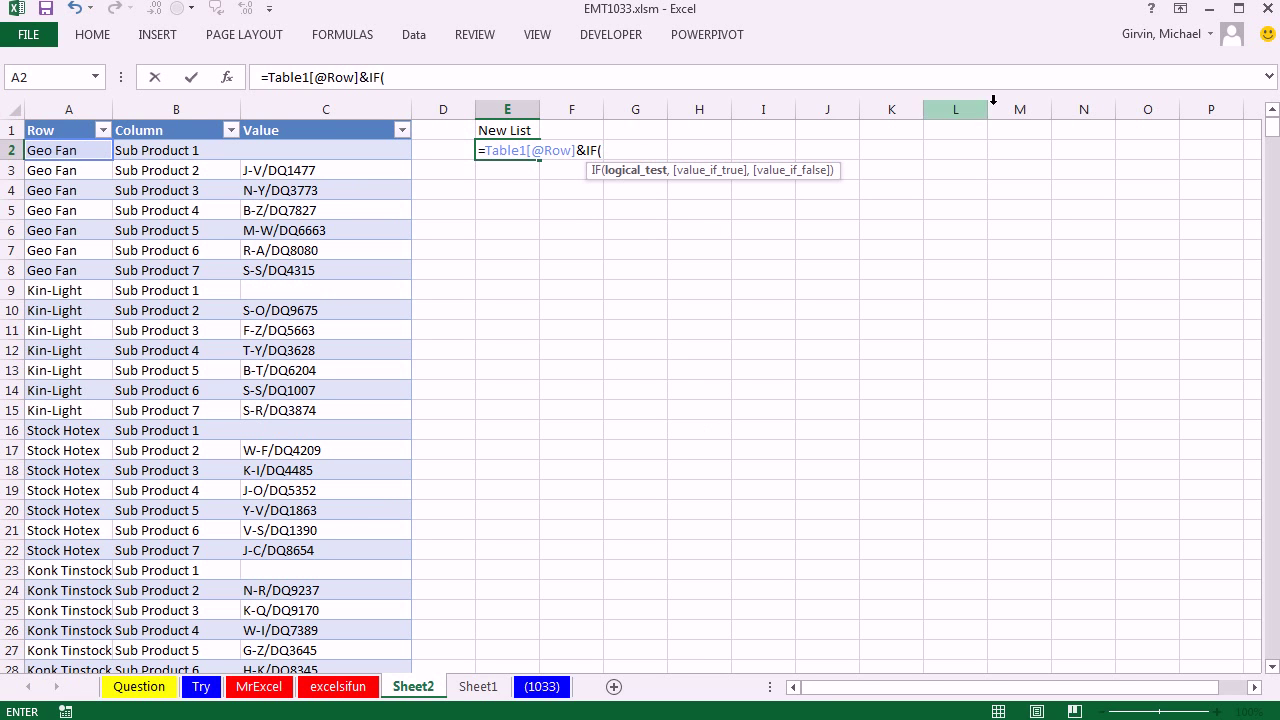
click(309, 143)
text(=)
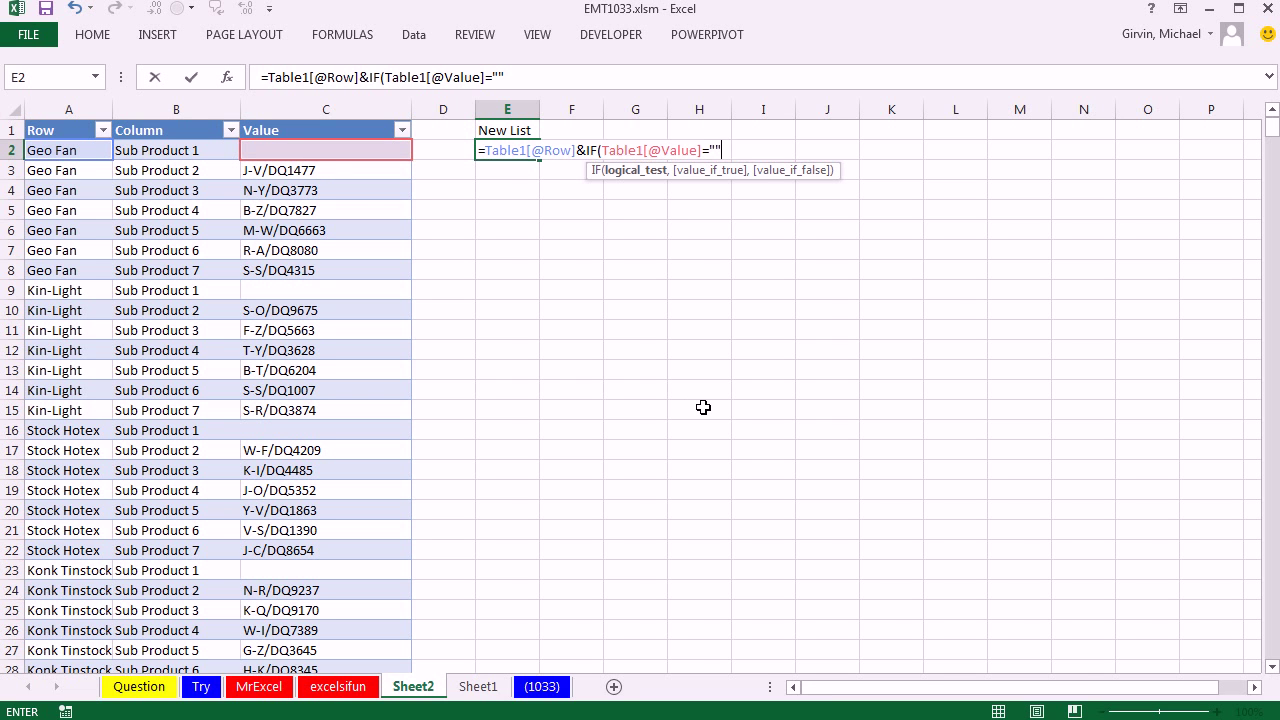
text(,)
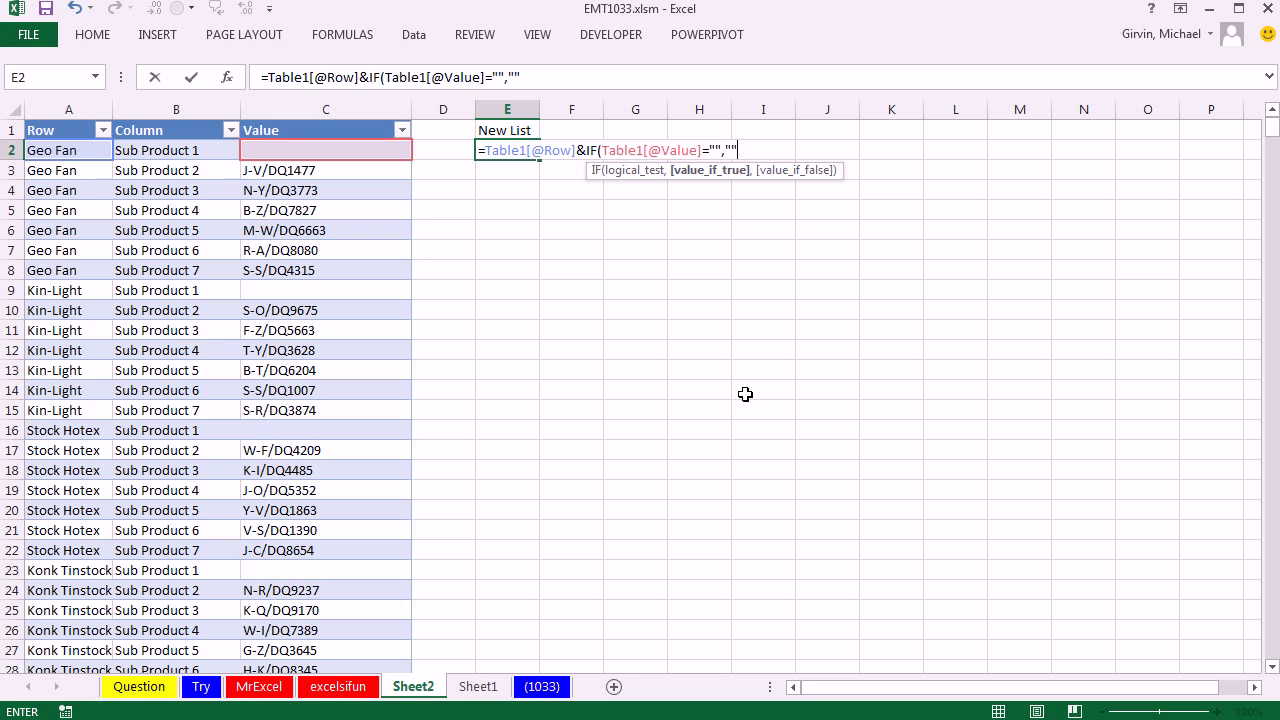
text("",)
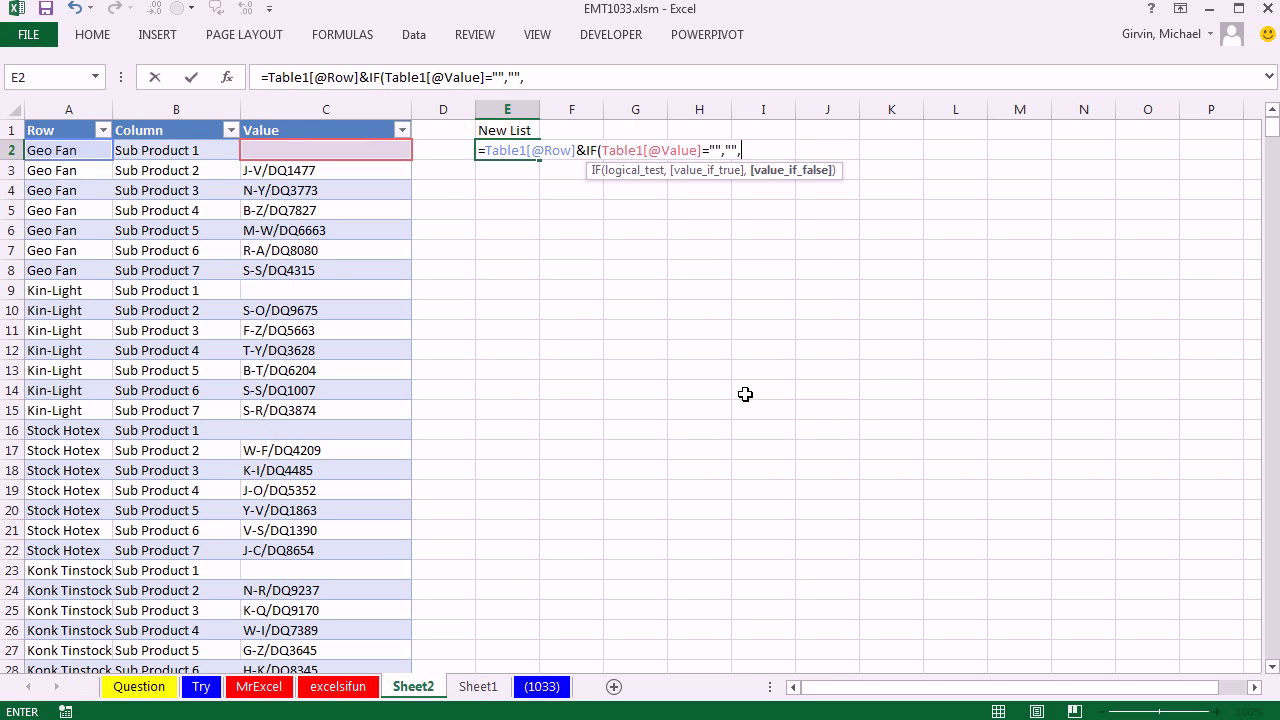
text(" - "&)
click(332, 147)
text())
key(ctrl+Return)
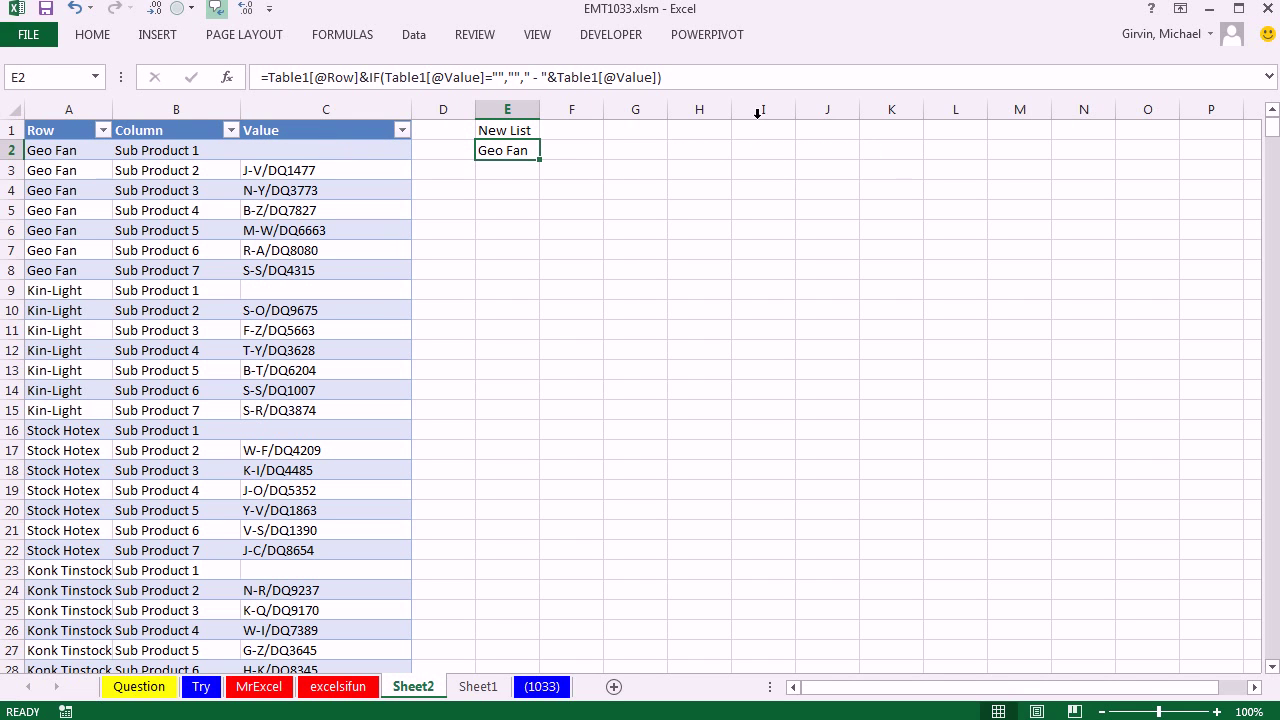
Delete the empty column D between the table and the New List column.
click(446, 100)
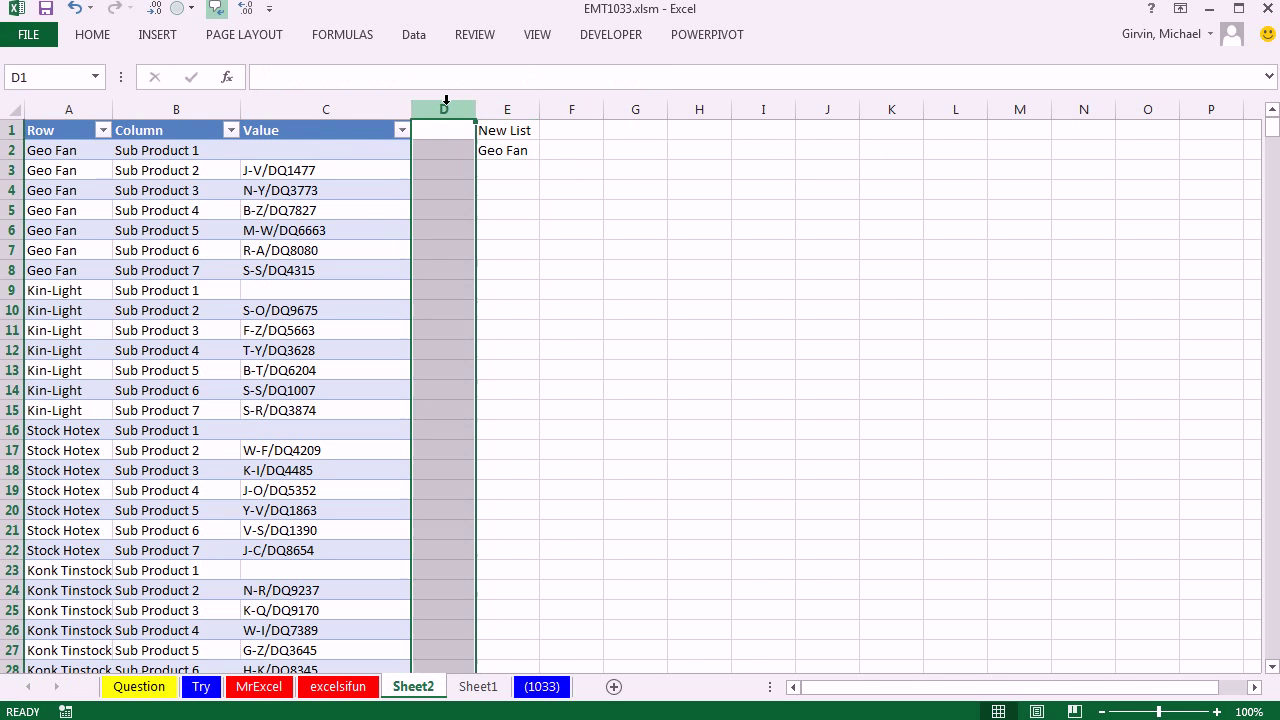
right_click(446, 104)
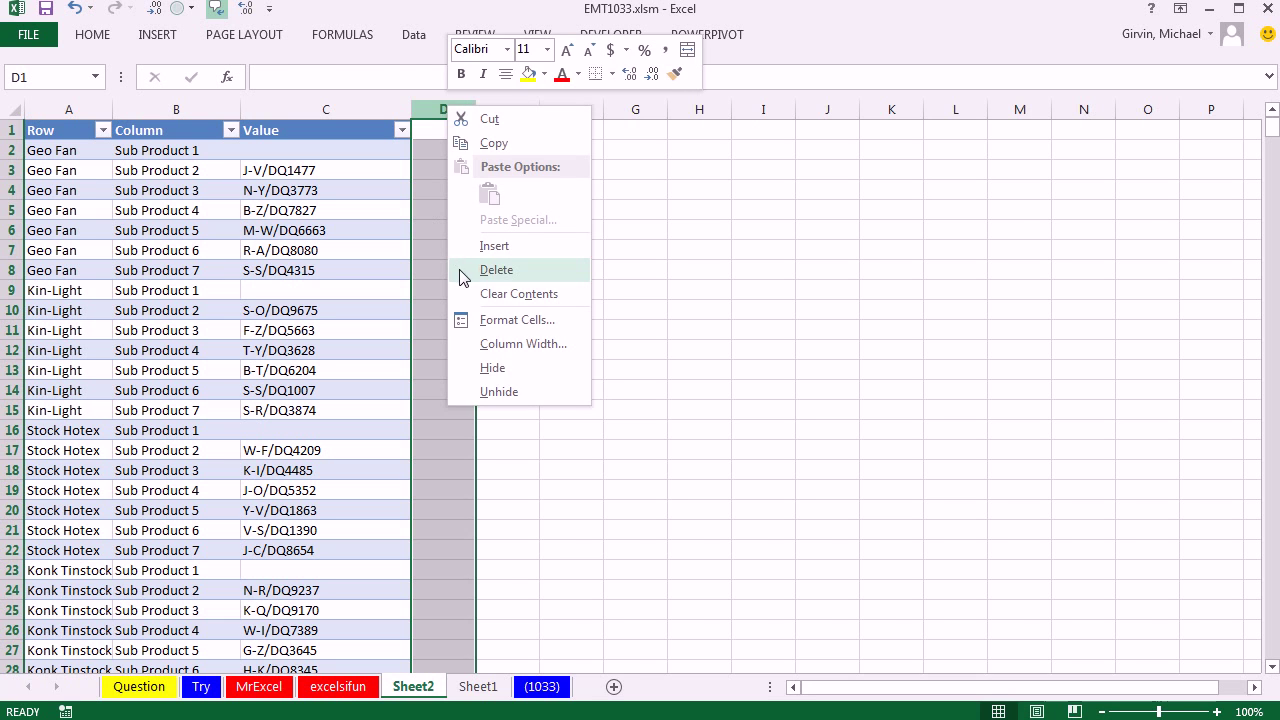
click(463, 272)
Fill the joined-text formula from D2 down to D3 and widen column D slightly.
click(443, 150)
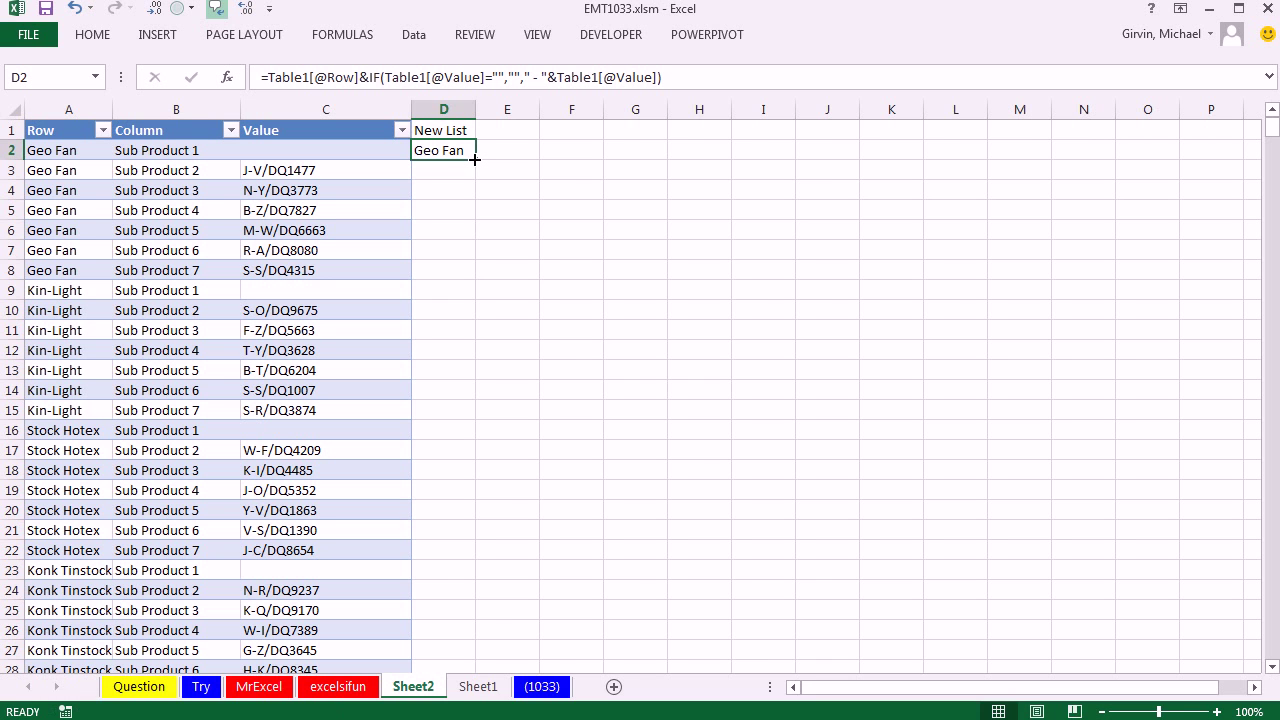
drag(475, 160, 465, 176)
click(477, 176)
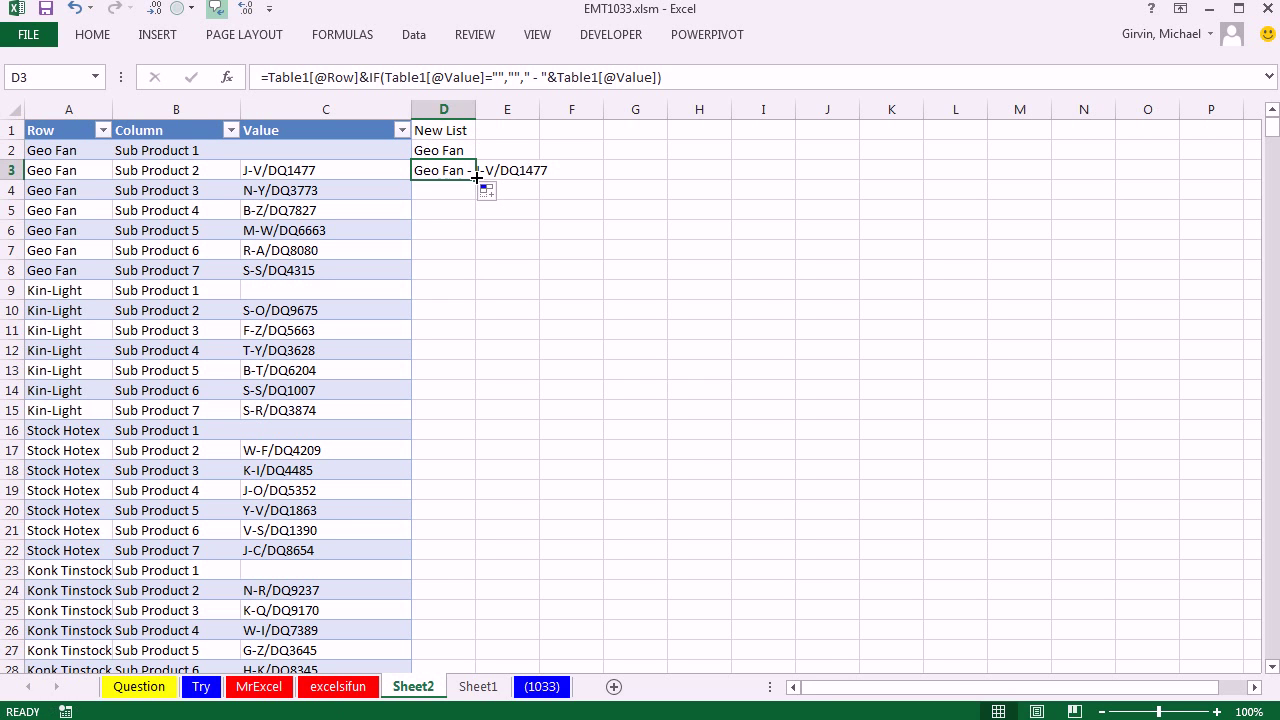
click(560, 346)
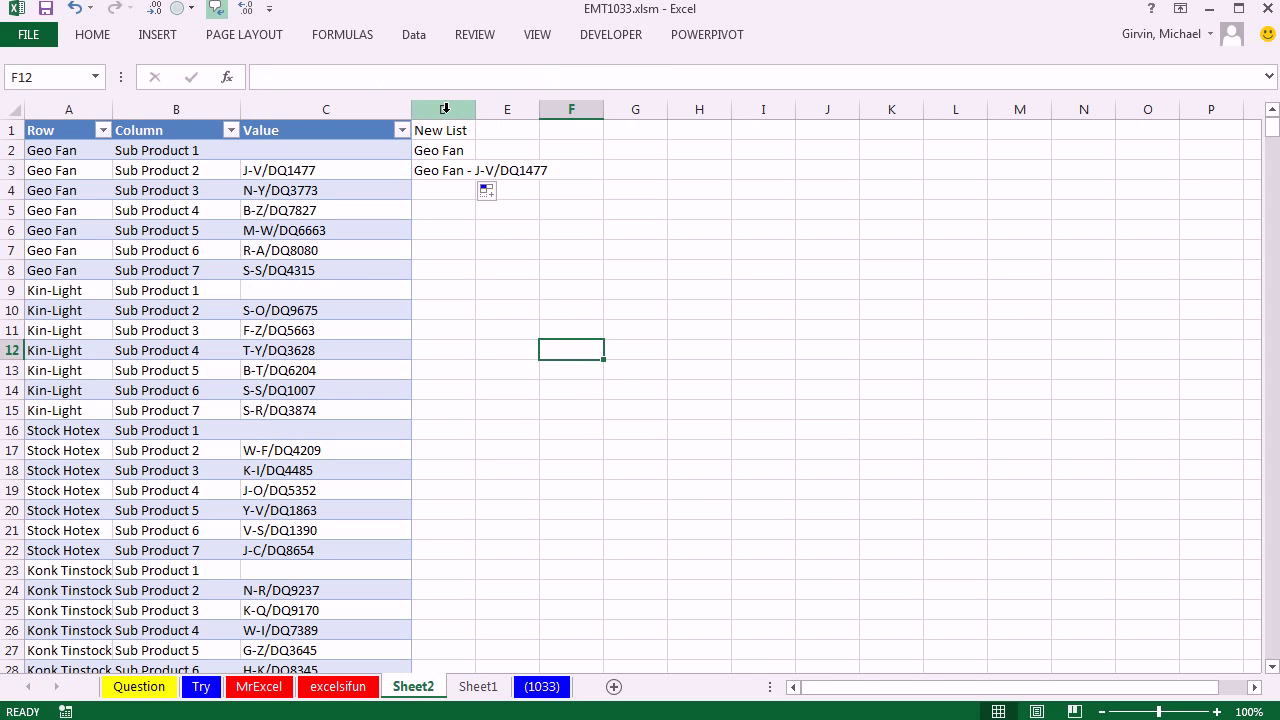
drag(476, 109, 501, 109)
click(465, 174)
click(503, 180)
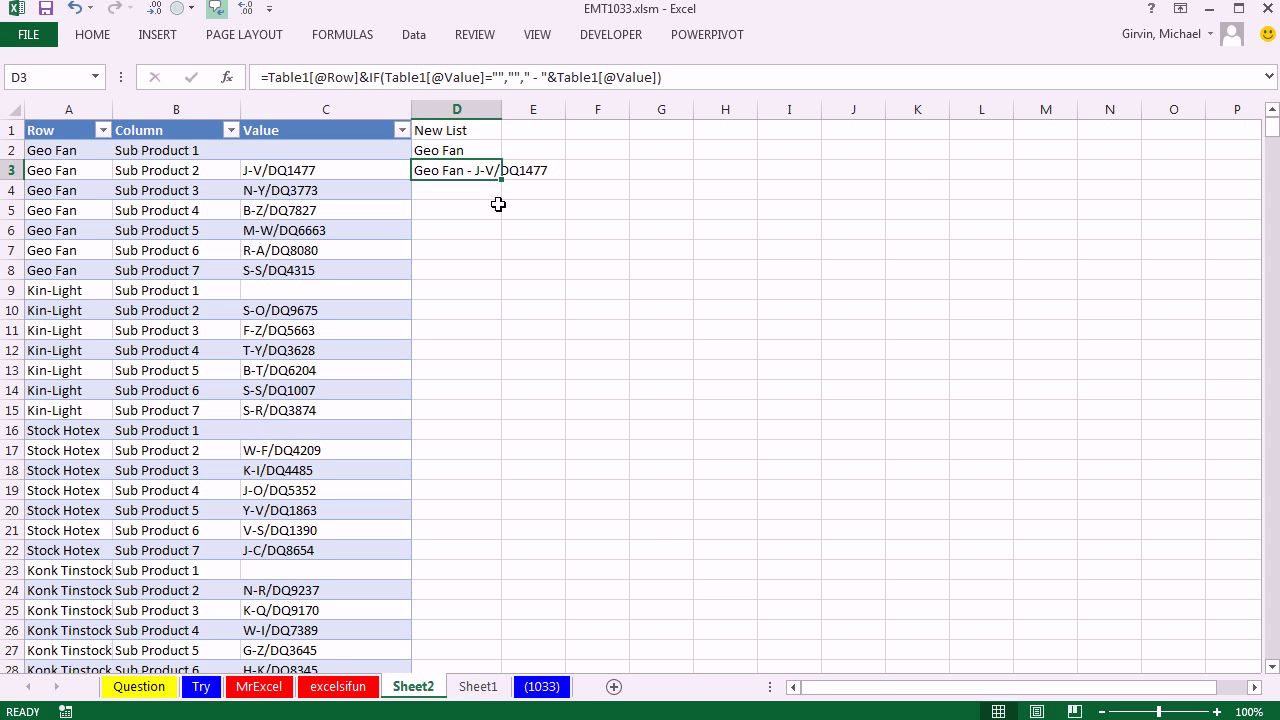
click(457, 304)
click(490, 171)
Insert two blank columns between the table's Value column and the New List column.
click(464, 108)
right_click(466, 111)
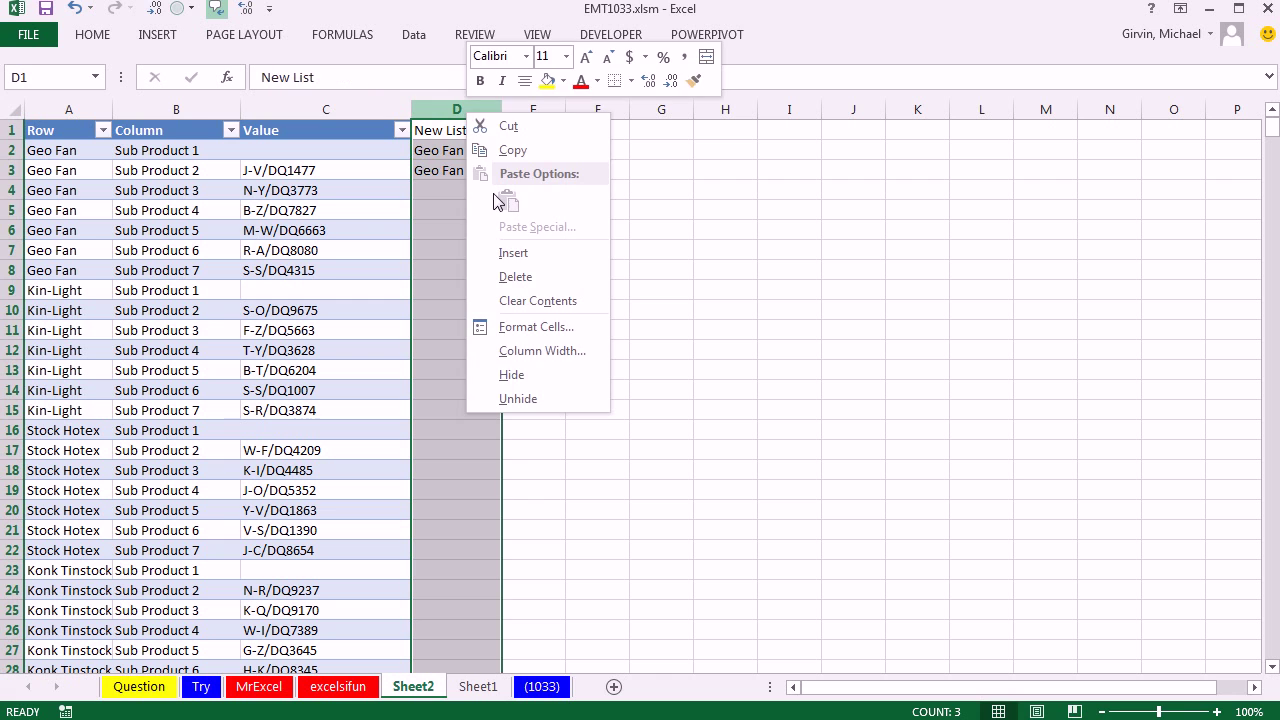
click(513, 256)
right_click(541, 103)
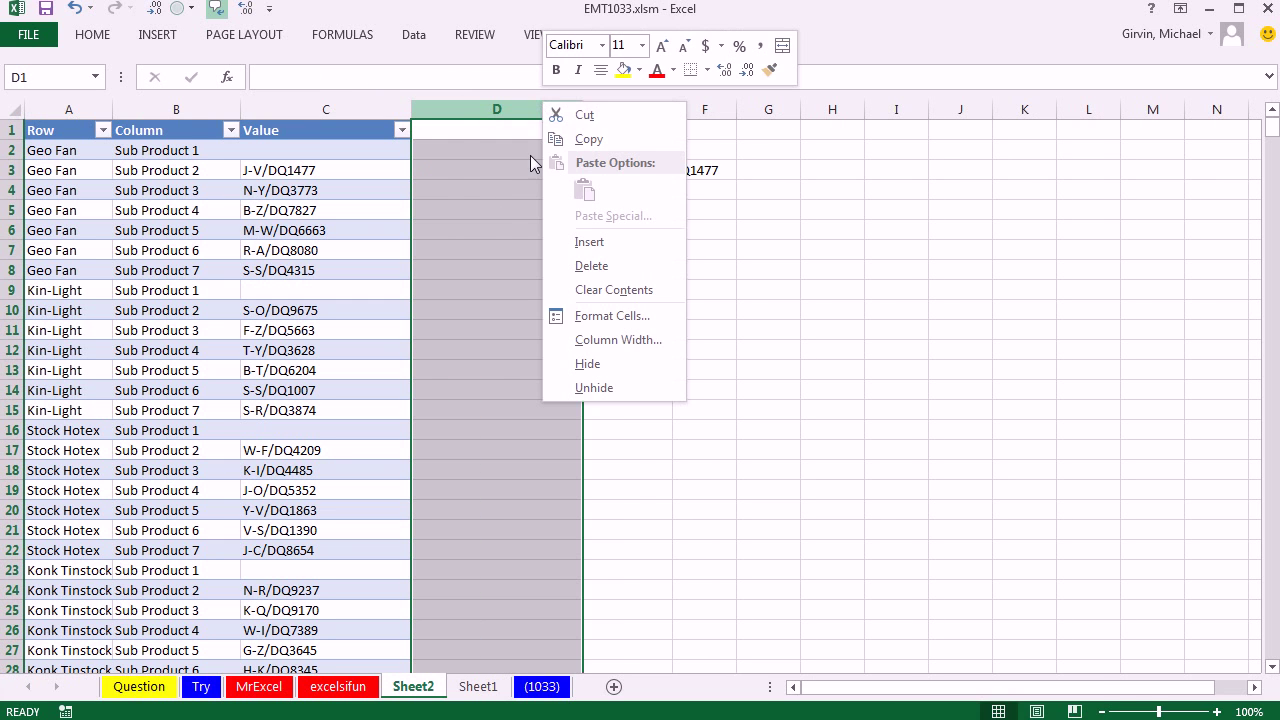
key(i)
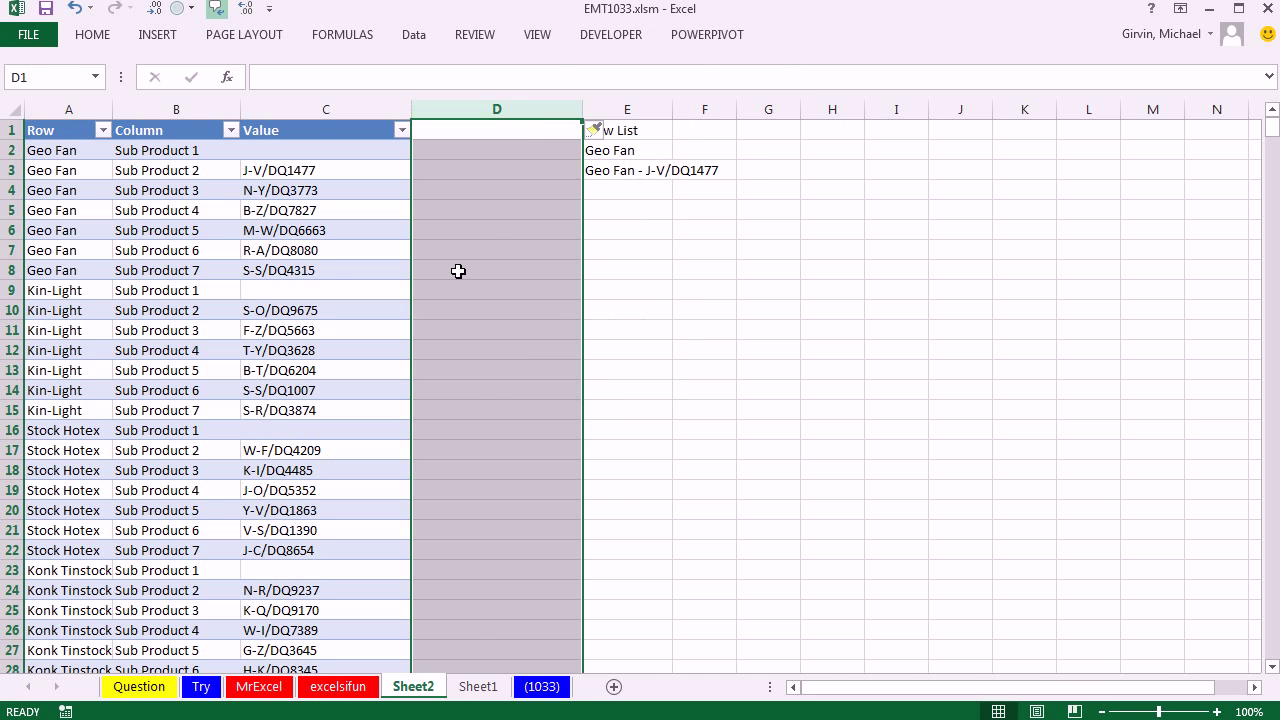
Add a New List column to the table by entering that heading in D1, next to Value.
click(369, 137)
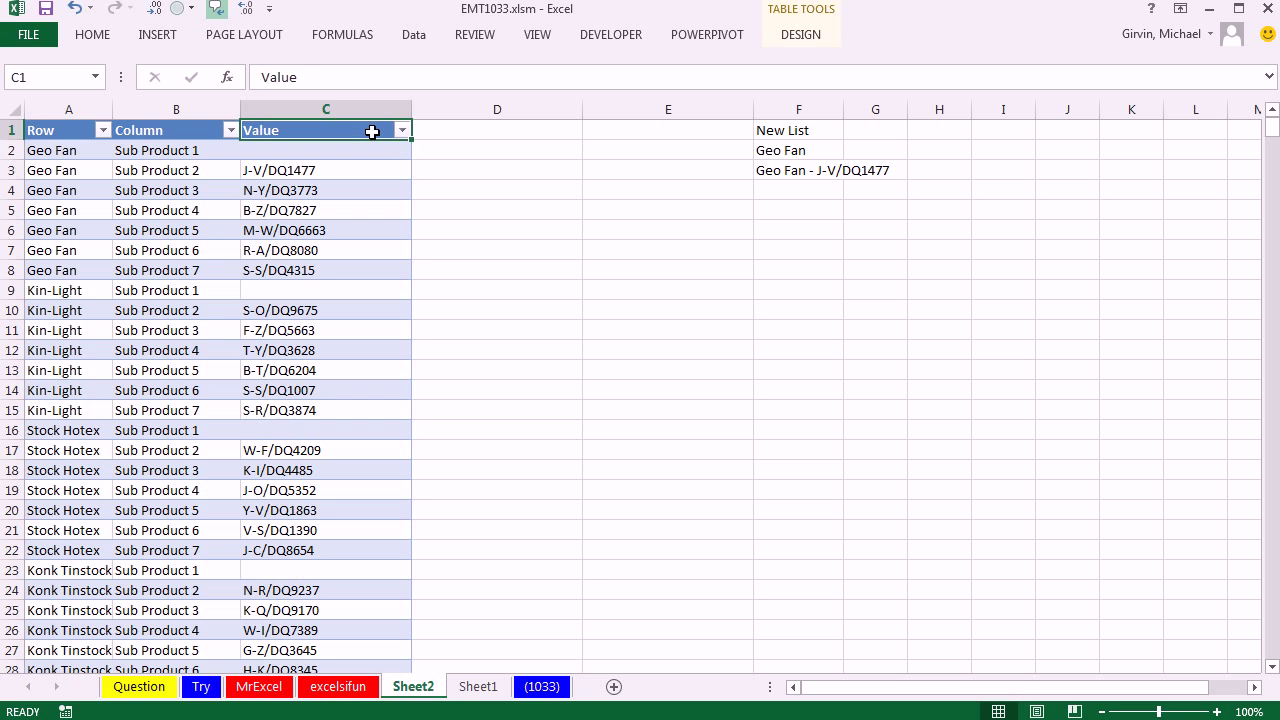
click(448, 136)
text(New)
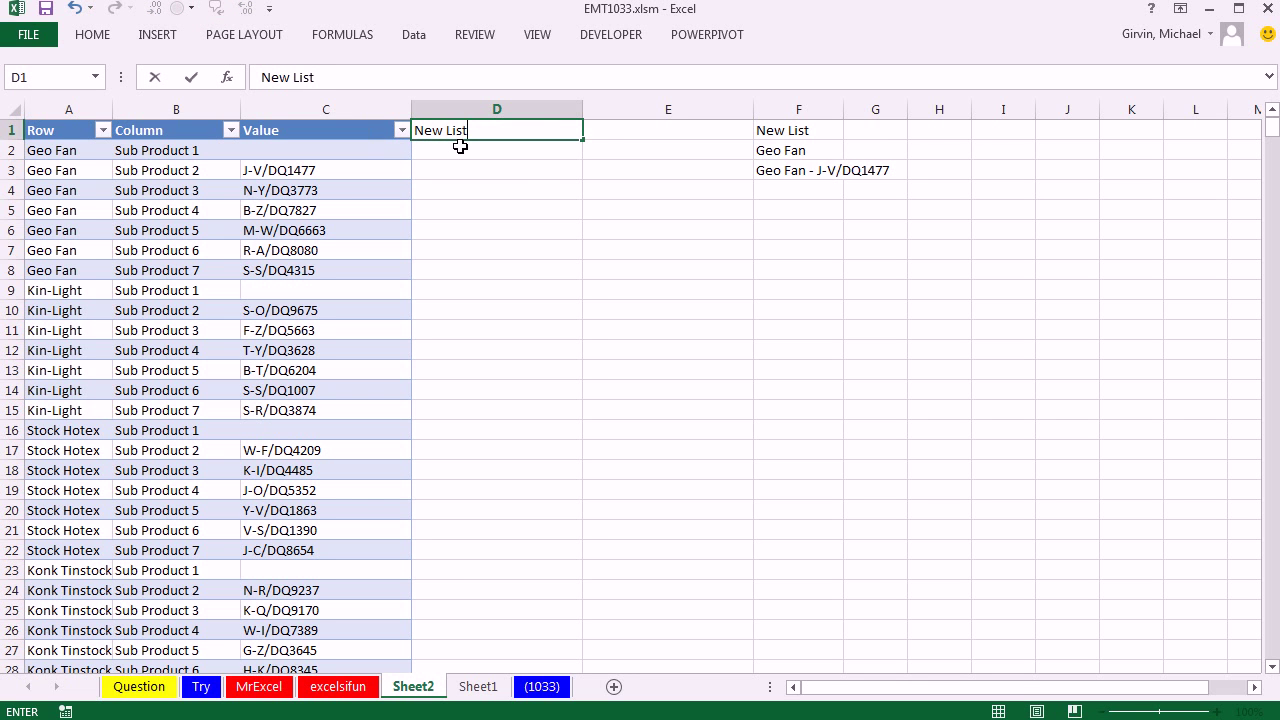
text( List)
key(Return)
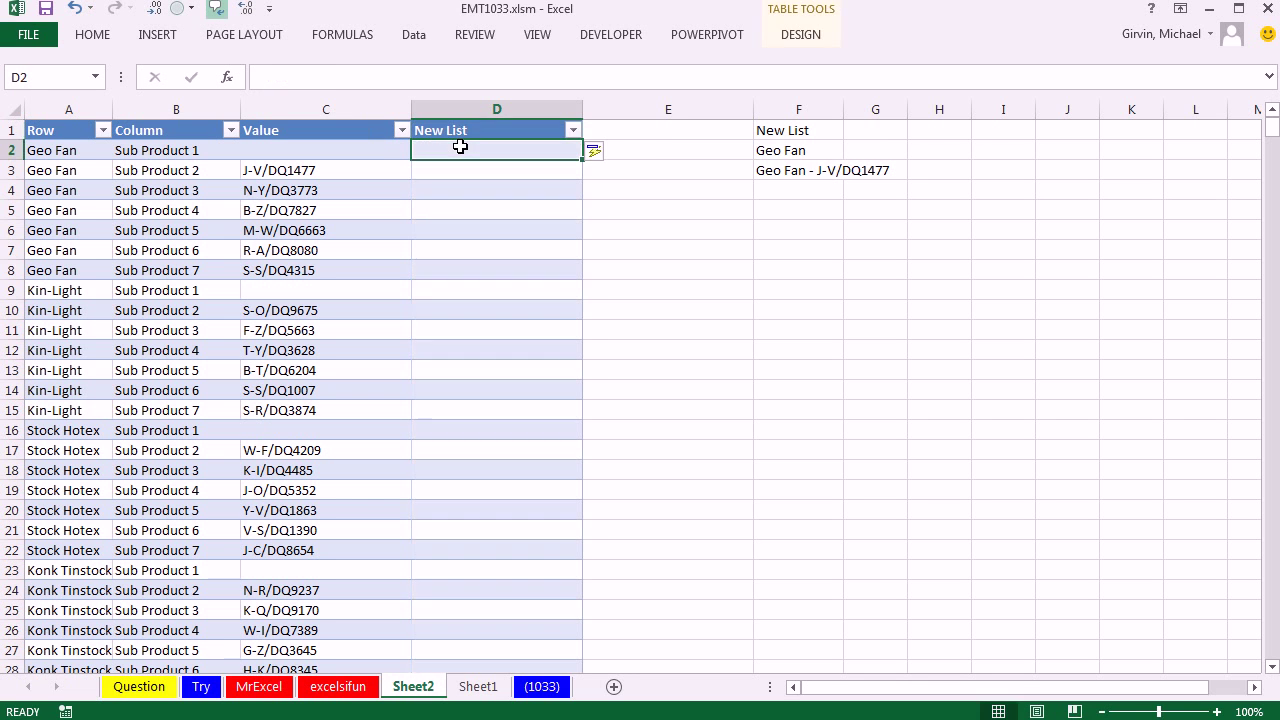
Copy the formula text from F2 into D2 and overwrite all cells in the table's New List column with it.
double_click(779, 150)
drag(758, 150, 1258, 158)
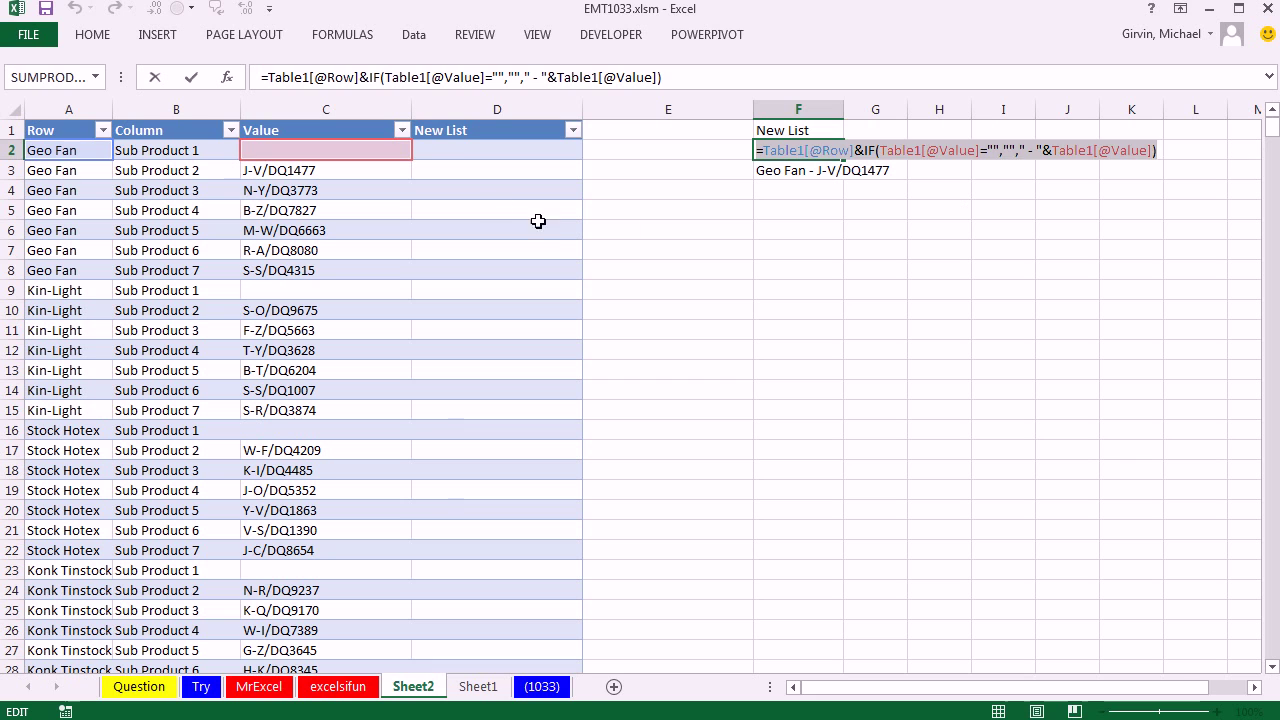
key(Escape)
click(457, 149)
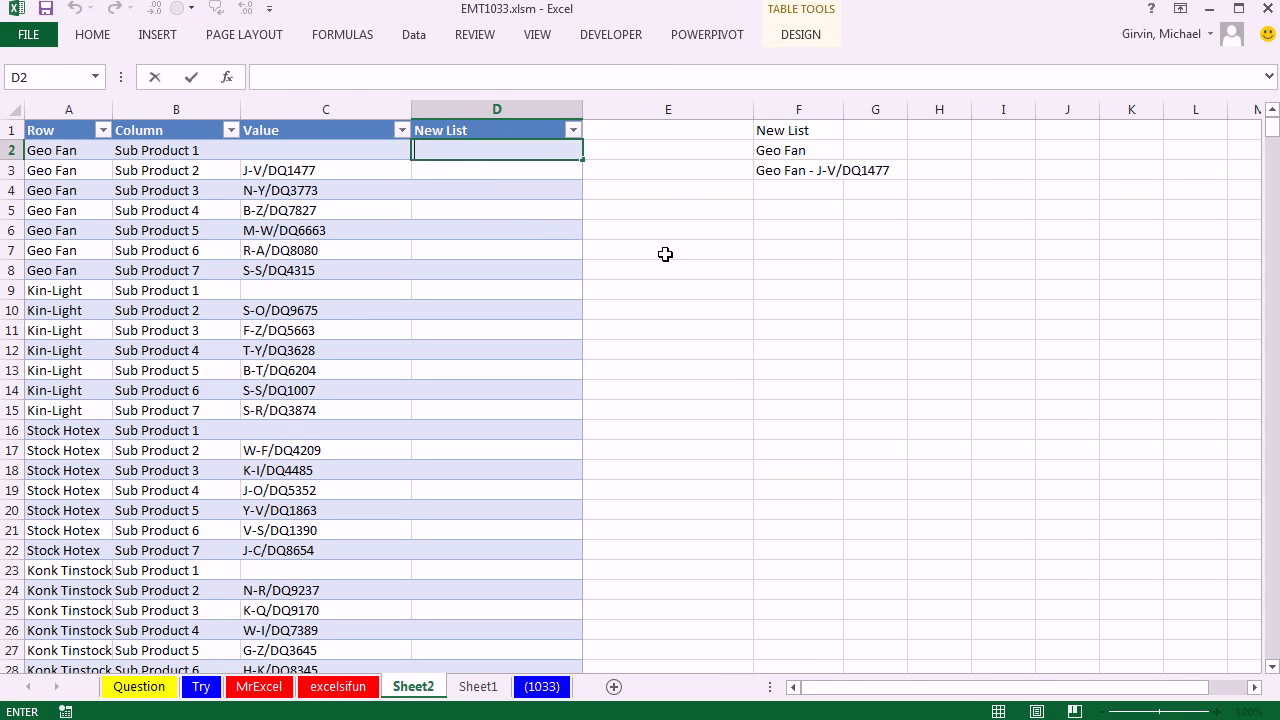
key(ctrl+v)
key(Return)
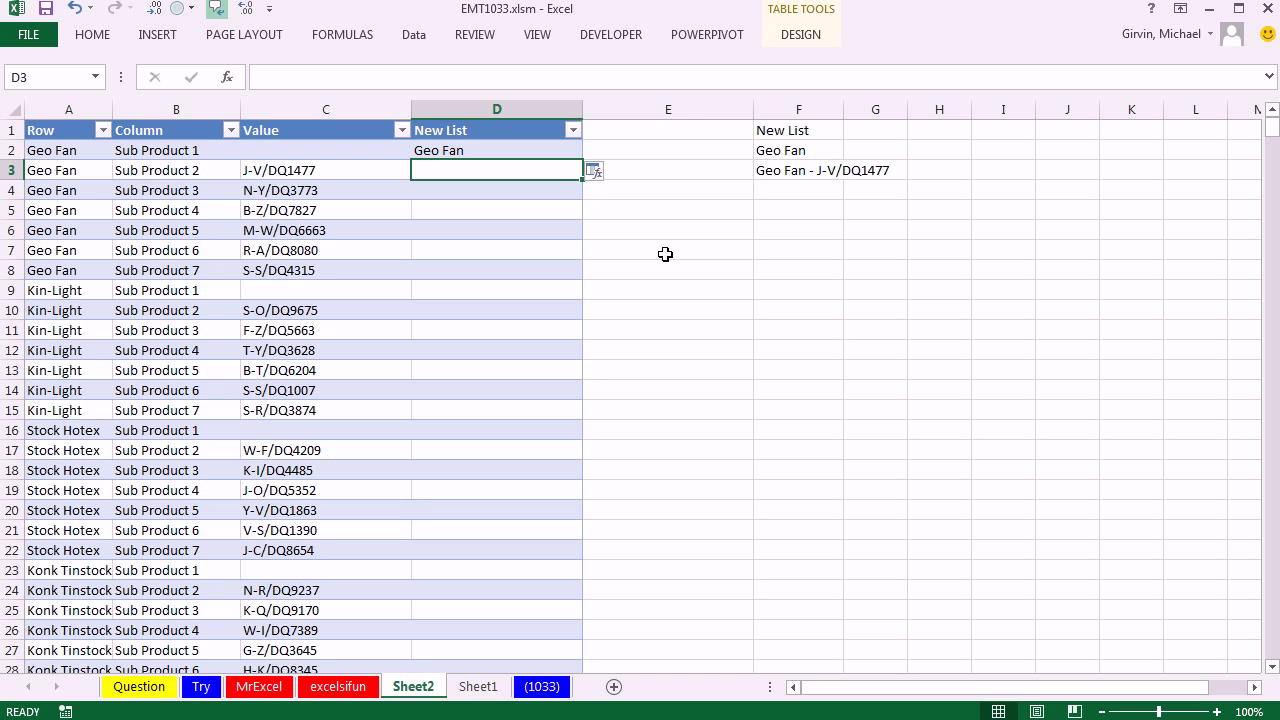
click(597, 173)
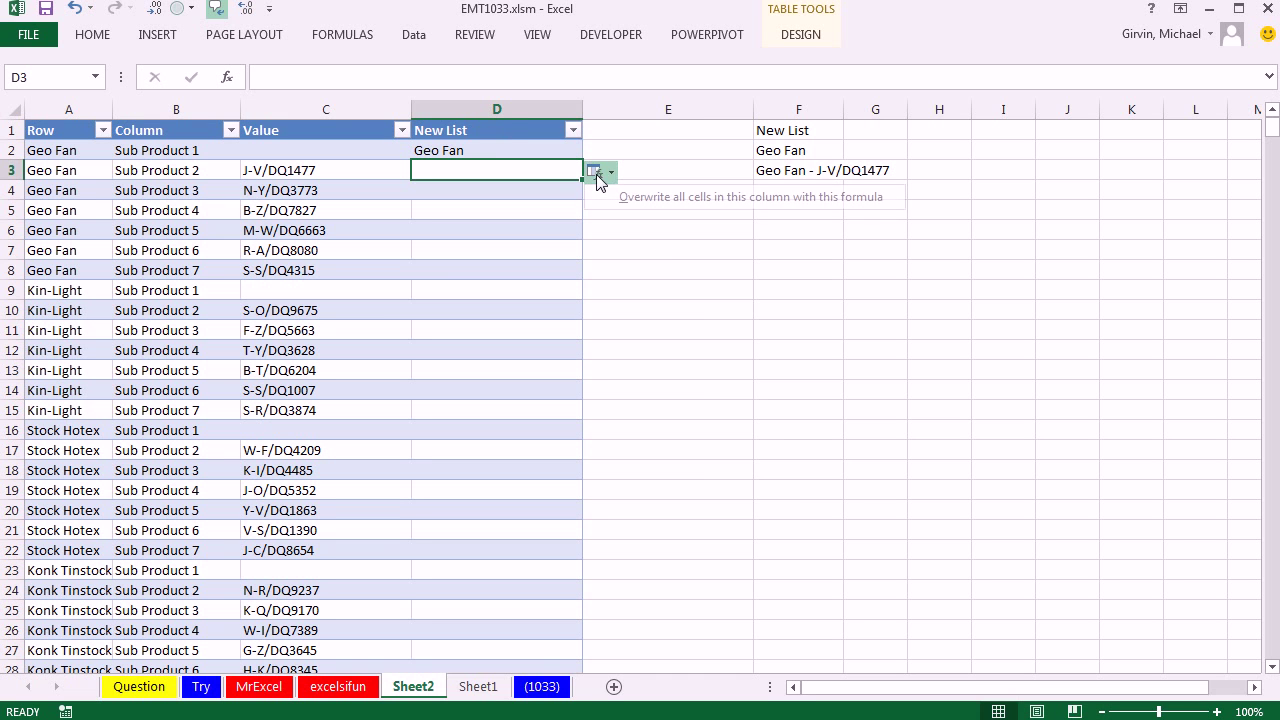
click(665, 202)
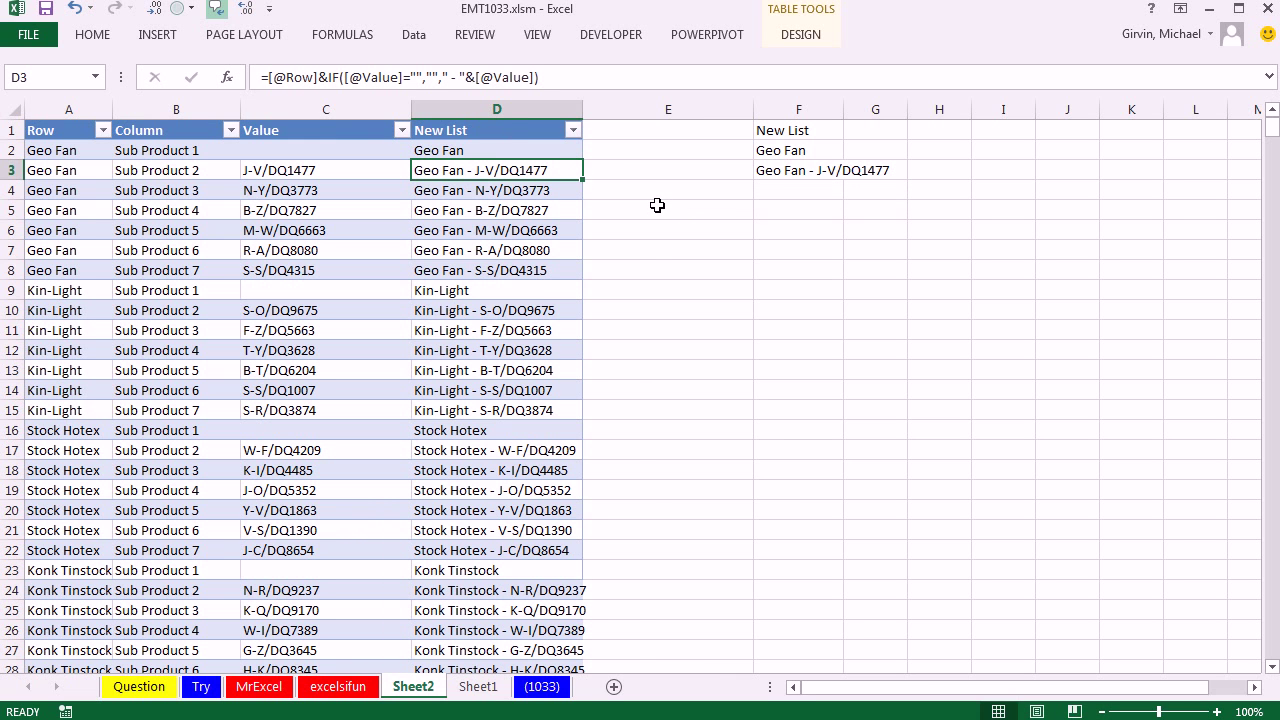
Check the last rows of the New List column, and return to cell A1.
key(ctrl+Down)
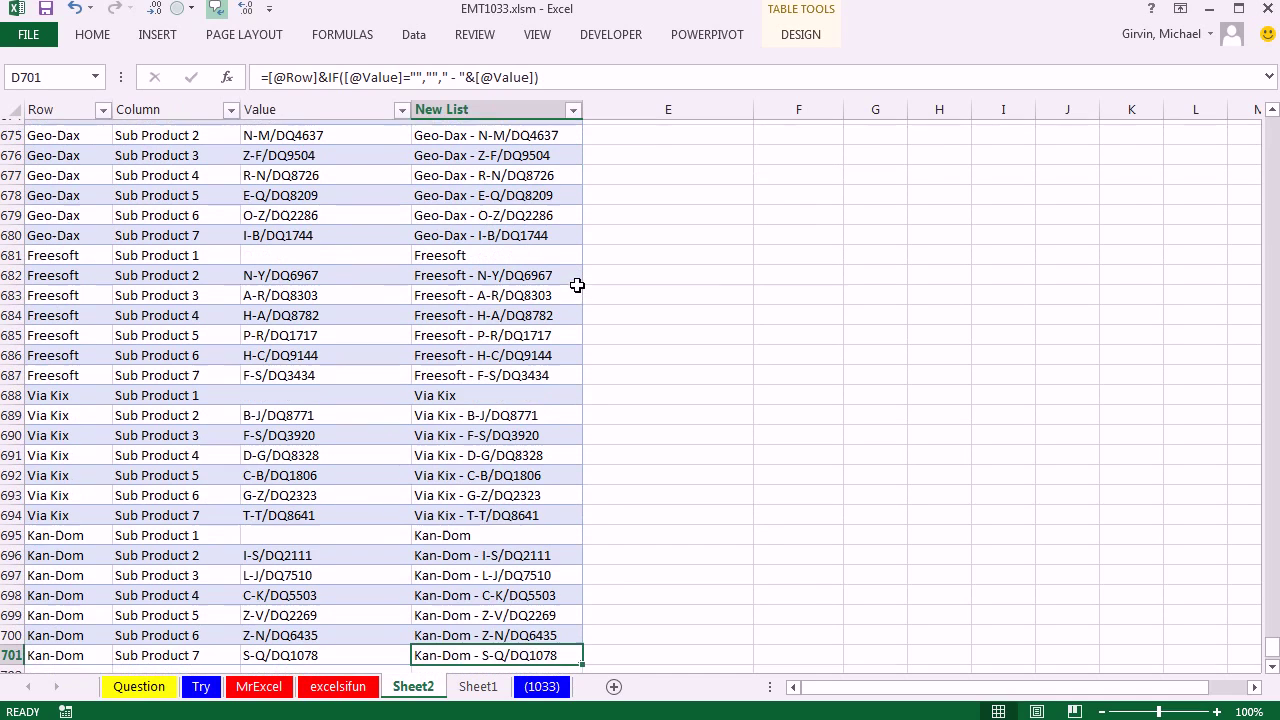
scroll(515, 450, down, 1)
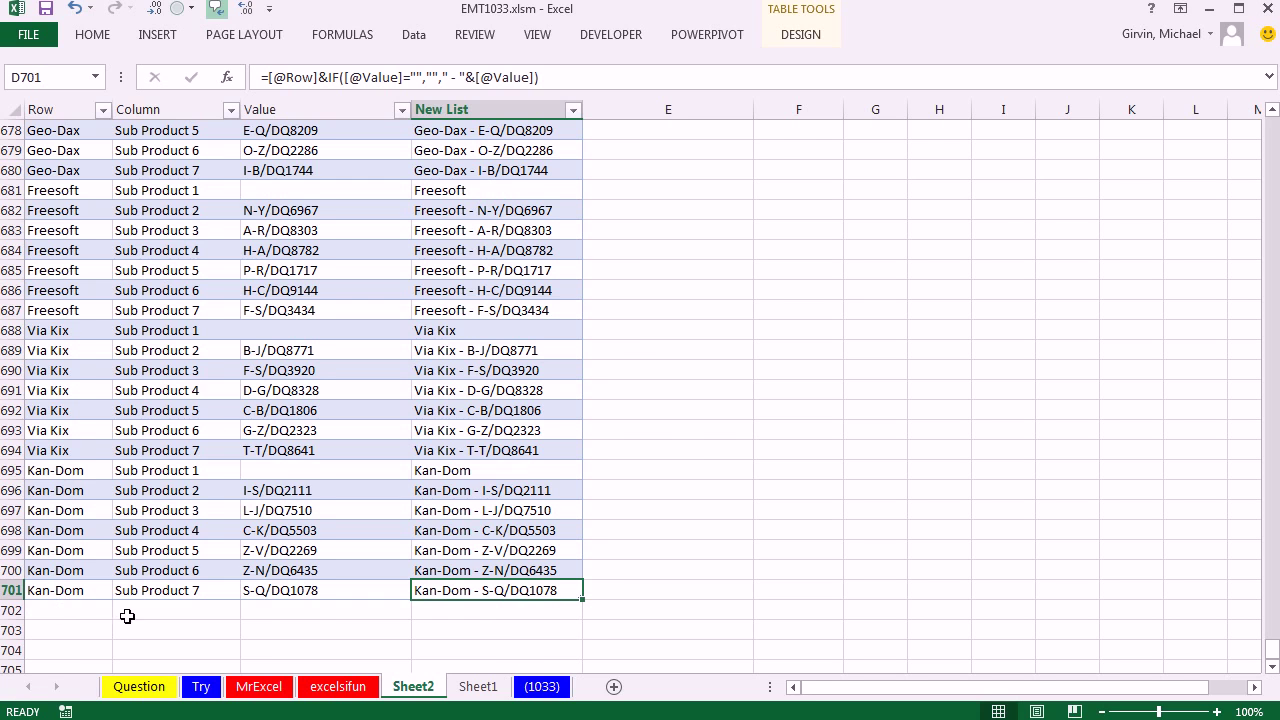
key(ctrl+Home)
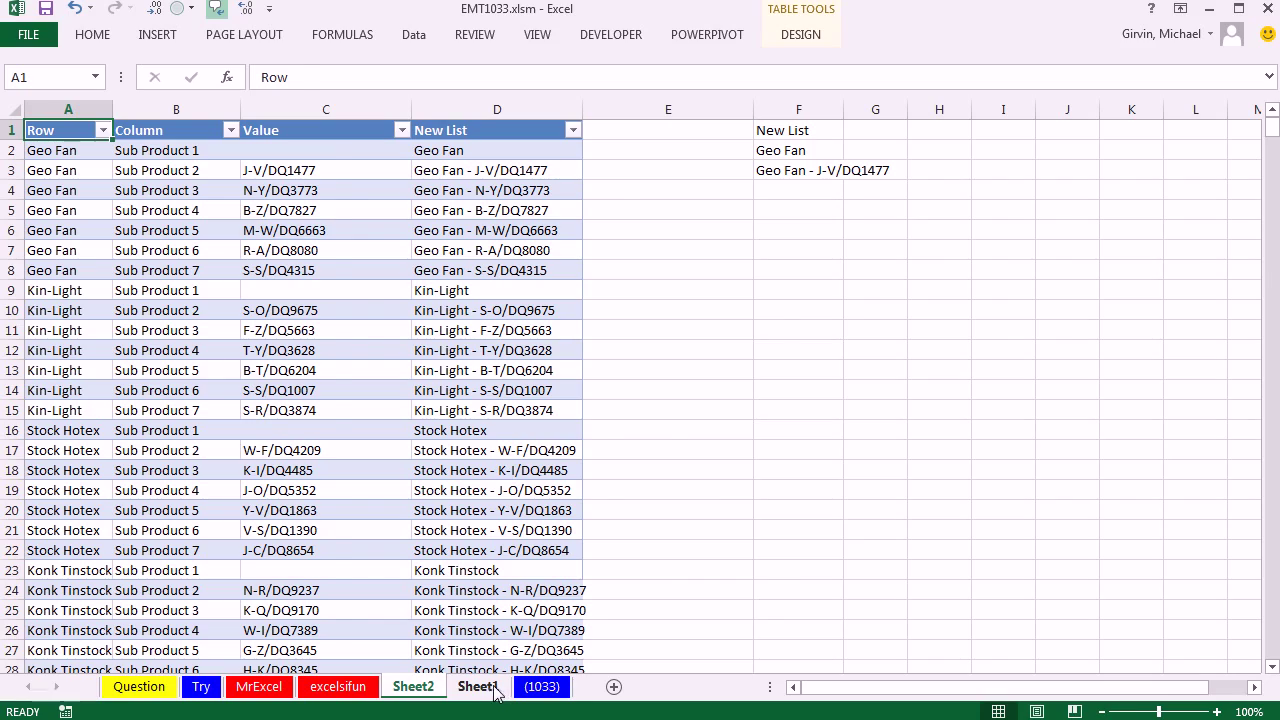
Switch back to the (1033) sheet and select cell C5 above the original product table.
click(541, 686)
scroll(420, 412, up, 3)
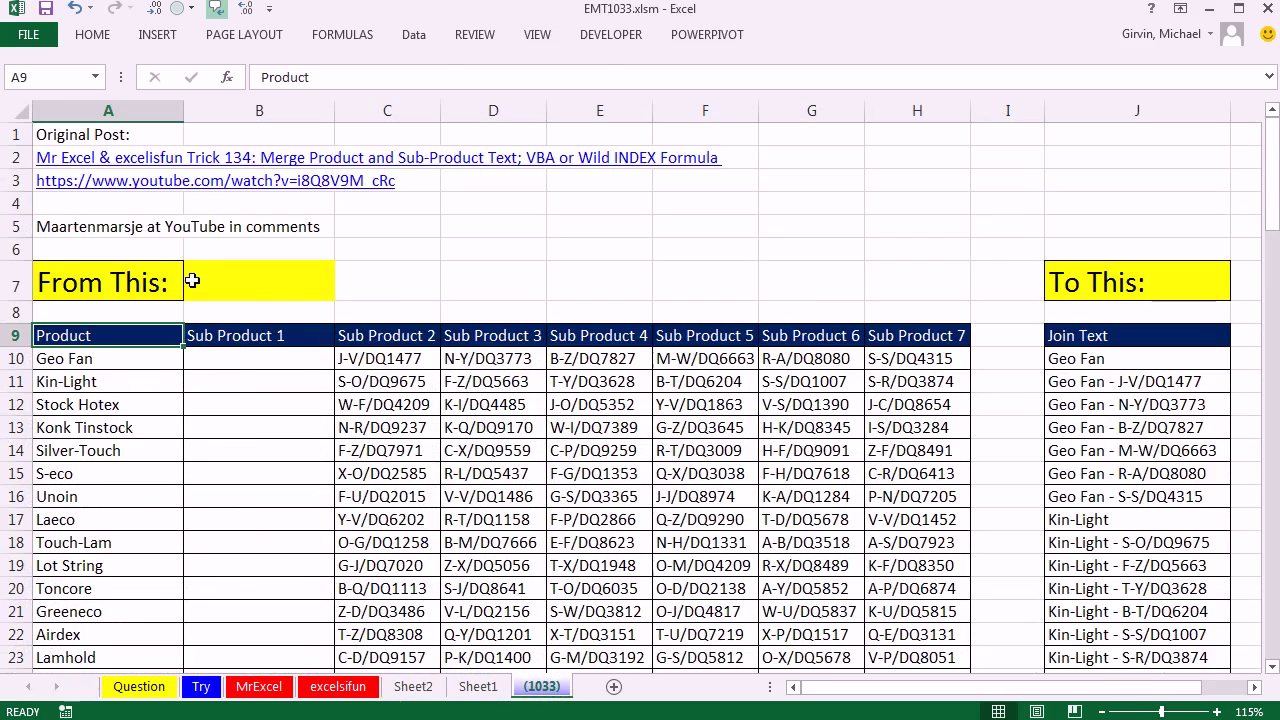
click(423, 229)
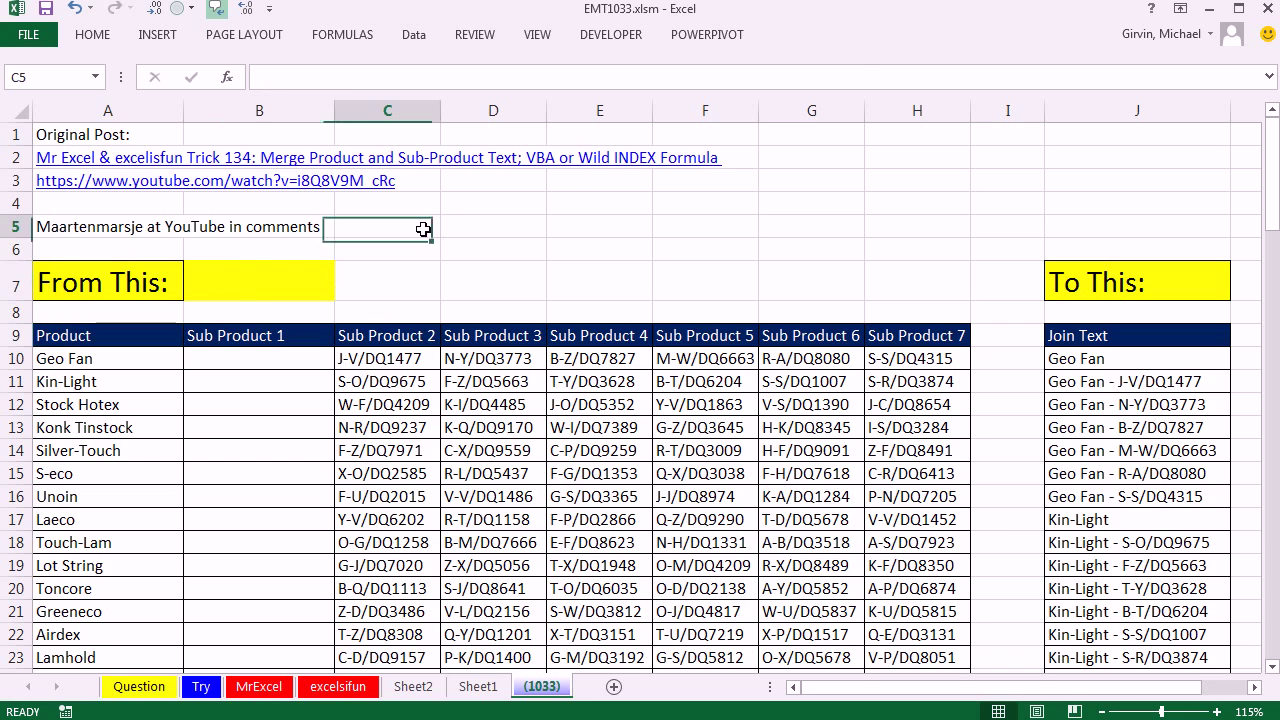